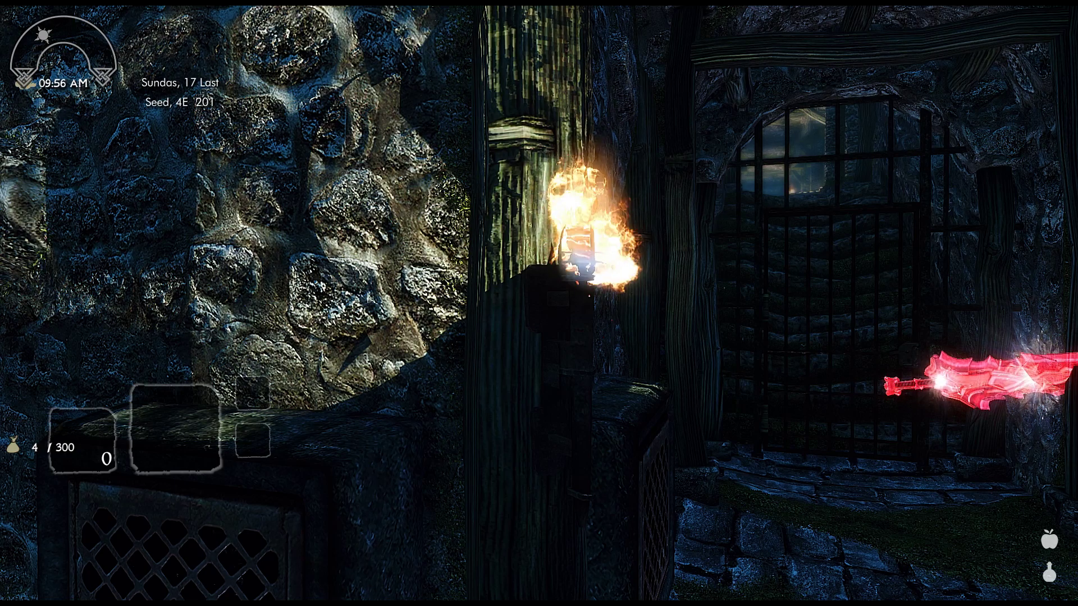
Step: Open the MCM Recorder page in the game's mod configuration
{"action": "key", "text": "j"}
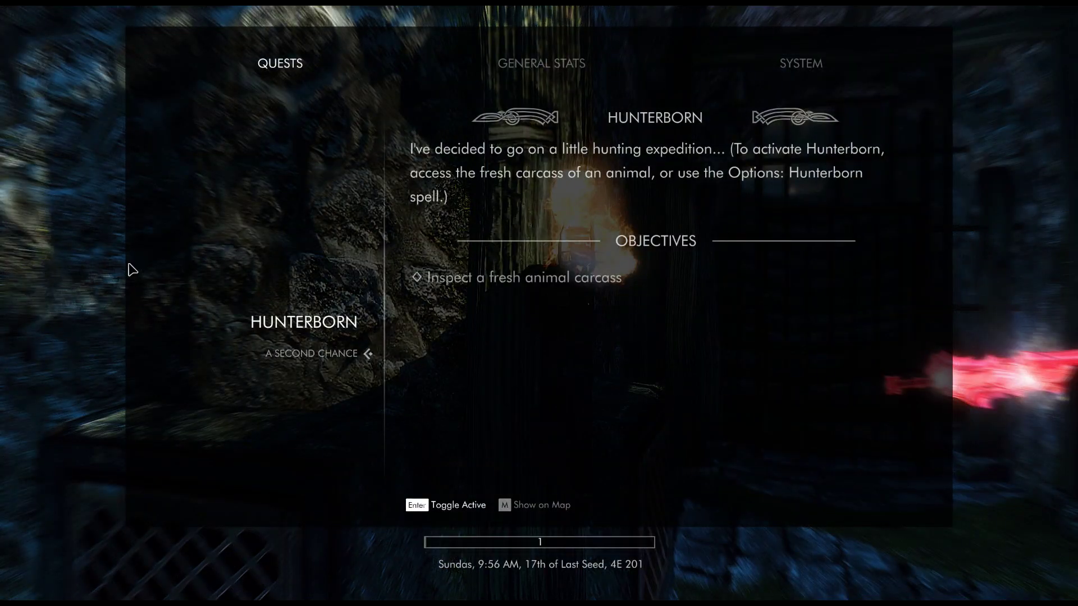
{"action": "left_click", "coordinate": [804, 70]}
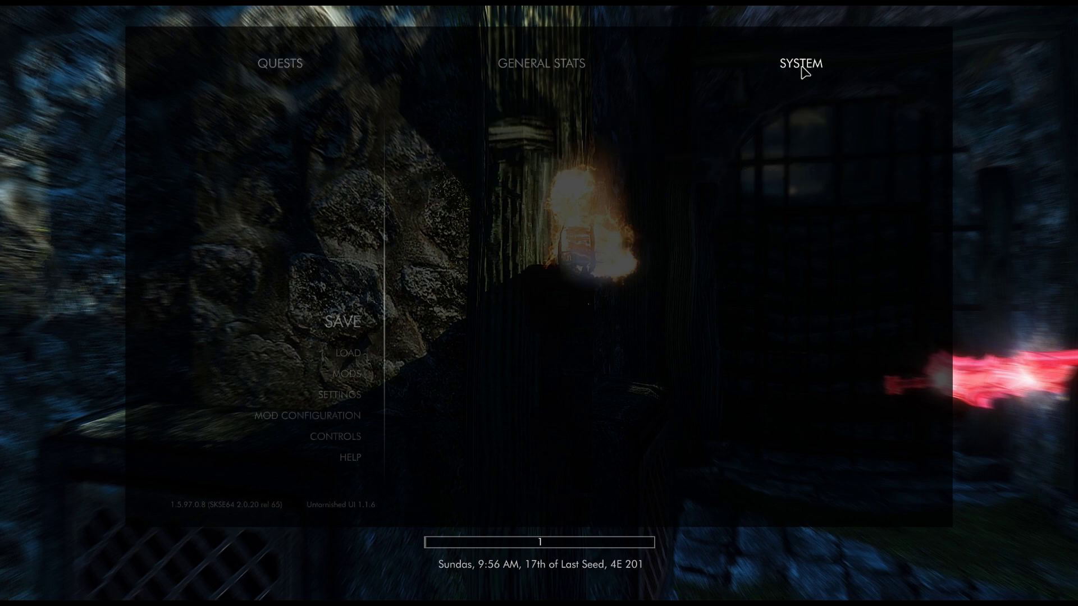
{"action": "left_click", "coordinate": [356, 416]}
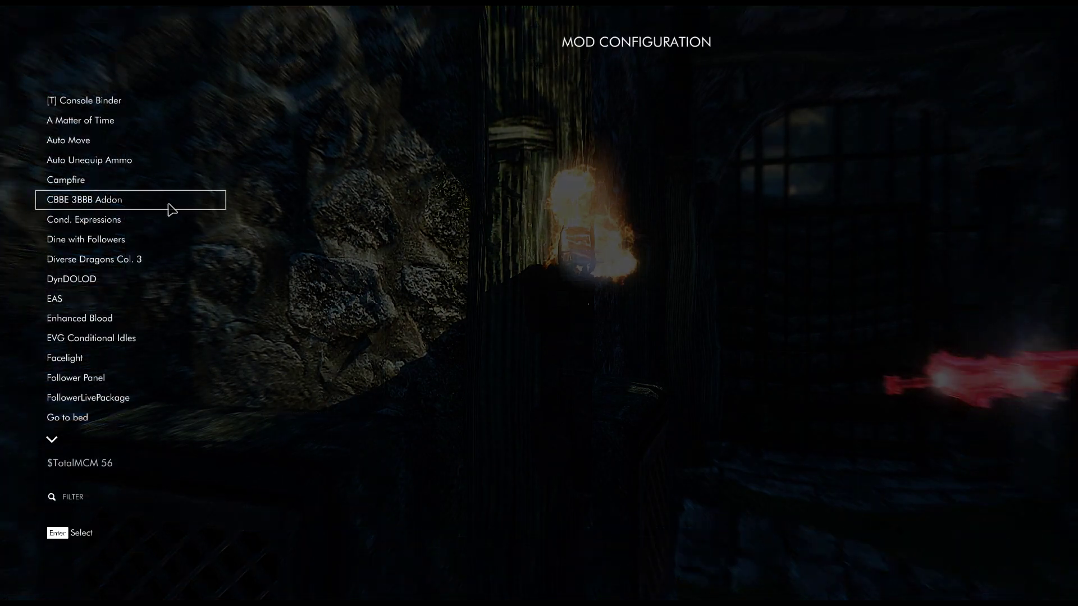
{"action": "scroll", "coordinate": [151, 193], "scroll_direction": "down", "scroll_amount": 12}
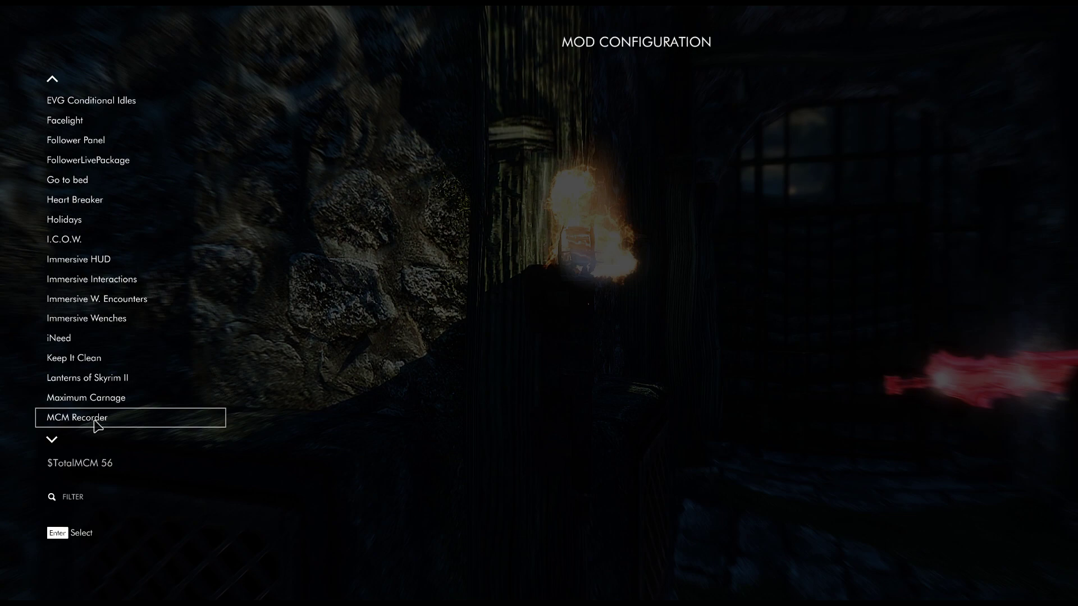
{"action": "left_click", "coordinate": [97, 422]}
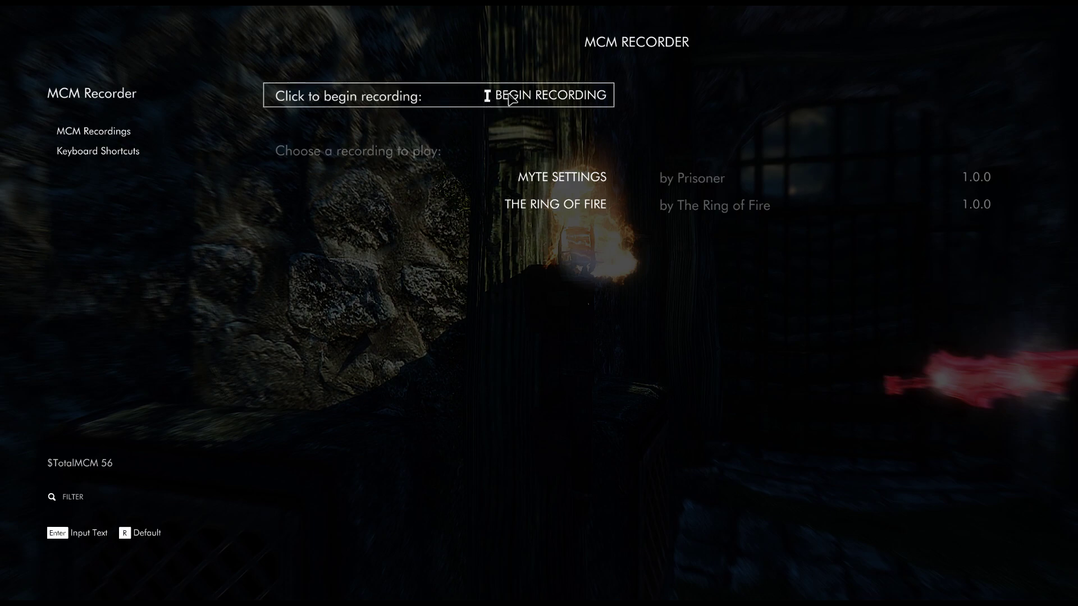
Step: Begin a new MCM recording named "TEST"
{"action": "left_click", "coordinate": [511, 99]}
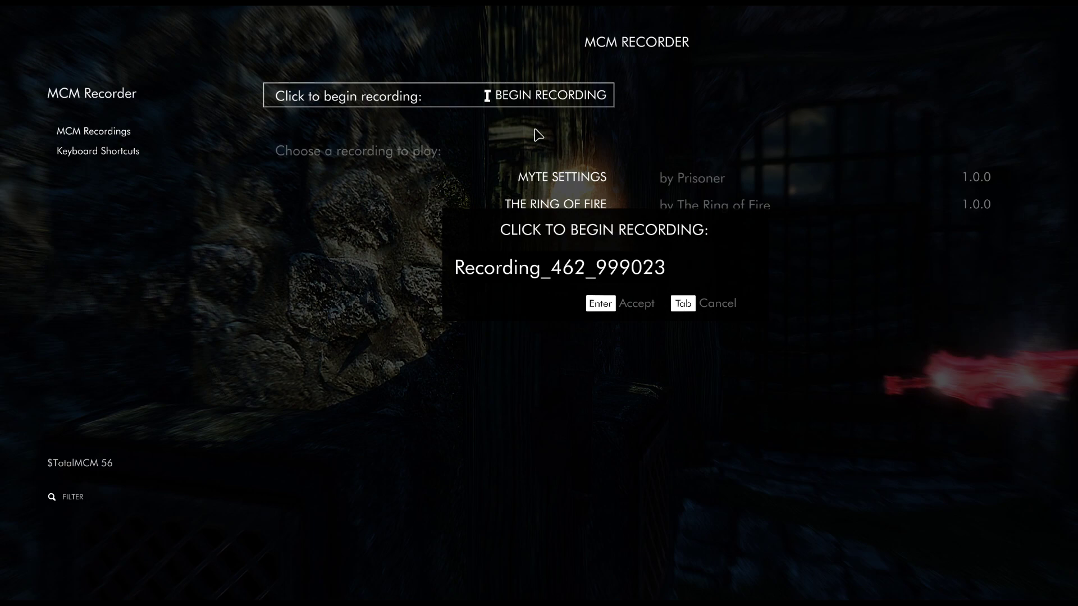
{"action": "key", "text": "BackSpace"}
{"action": "key", "text": "BackSpace"}
{"action": "key", "text": "BackSpace"}
{"action": "key", "text": "BackSpace"}
{"action": "key", "text": "BackSpace"}
{"action": "key", "text": "BackSpace"}
{"action": "key", "text": "BackSpace"}
{"action": "key", "text": "BackSpace"}
{"action": "key", "text": "BackSpace"}
{"action": "key", "text": "BackSpace"}
{"action": "key", "text": "BackSpace"}
{"action": "key", "text": "BackSpace"}
{"action": "key", "text": "BackSpace"}
{"action": "key", "text": "BackSpace"}
{"action": "key", "text": "BackSpace"}
{"action": "key", "text": "BackSpace"}
{"action": "key", "text": "BackSpace"}
{"action": "key", "text": "BackSpace"}
{"action": "key", "text": "BackSpace"}
{"action": "key", "text": "BackSpace"}
{"action": "type", "text": "TEST"}
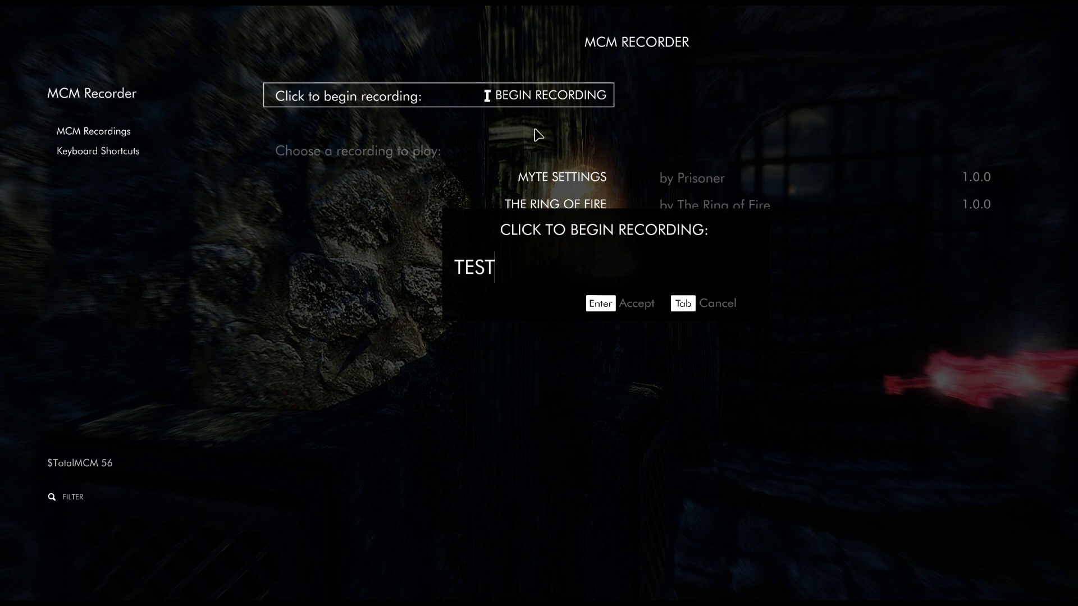
{"action": "left_click", "coordinate": [623, 304]}
{"action": "left_click", "coordinate": [523, 464]}
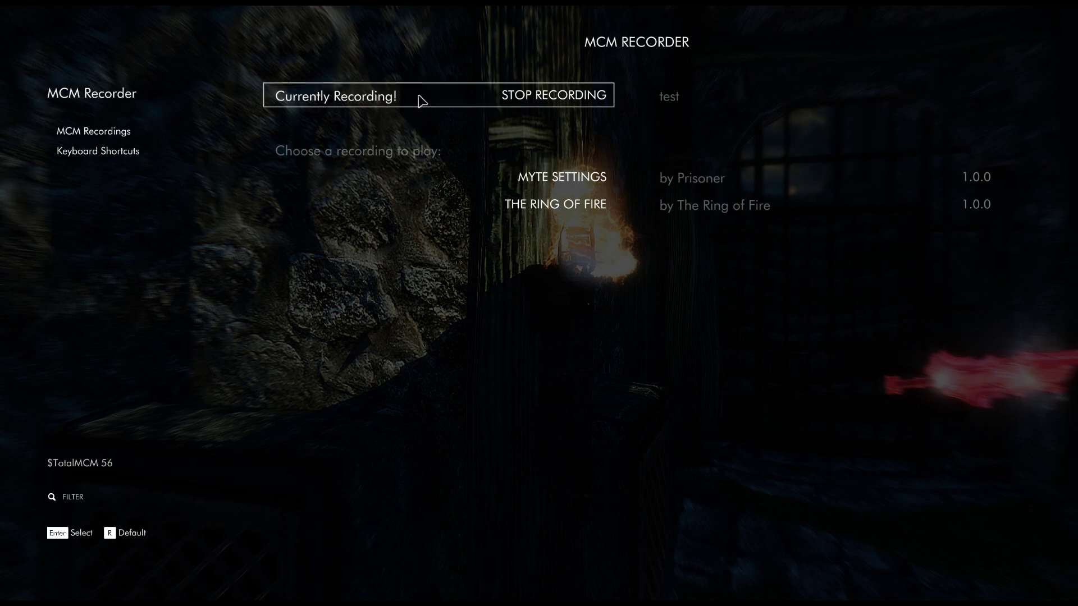
Step: Disable and re-enable the Go to bed mod in its Main settings, and return to the mod list
{"action": "left_click", "coordinate": [99, 95]}
{"action": "scroll", "coordinate": [98, 124], "scroll_direction": "up", "scroll_amount": 4}
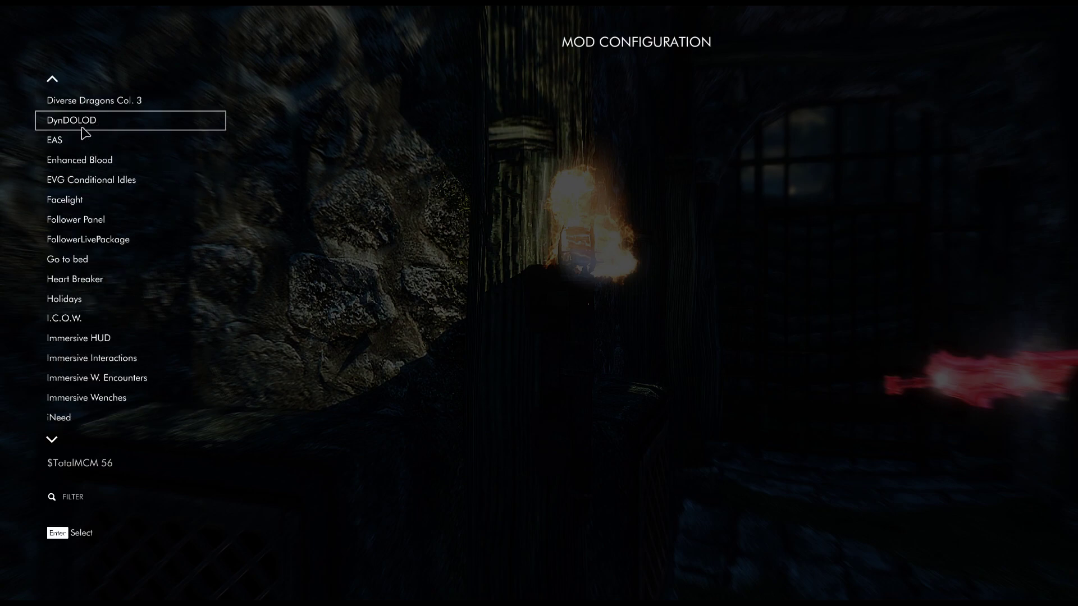
{"action": "scroll", "coordinate": [115, 127], "scroll_direction": "up", "scroll_amount": 4}
{"action": "scroll", "coordinate": [119, 127], "scroll_direction": "up", "scroll_amount": 4}
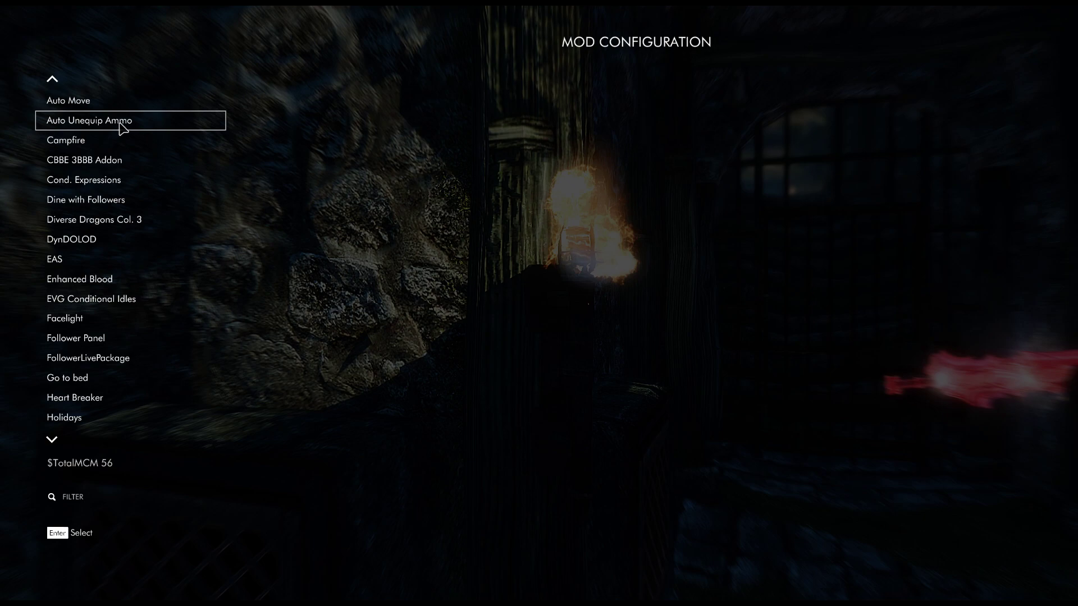
{"action": "scroll", "coordinate": [114, 269], "scroll_direction": "down", "scroll_amount": 2}
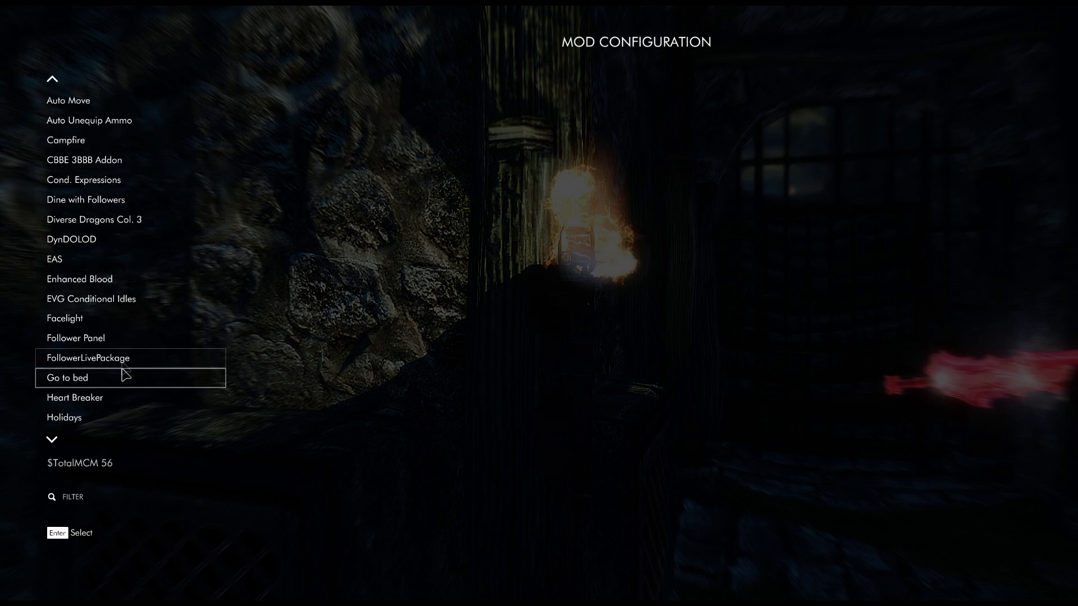
{"action": "left_click", "coordinate": [86, 379]}
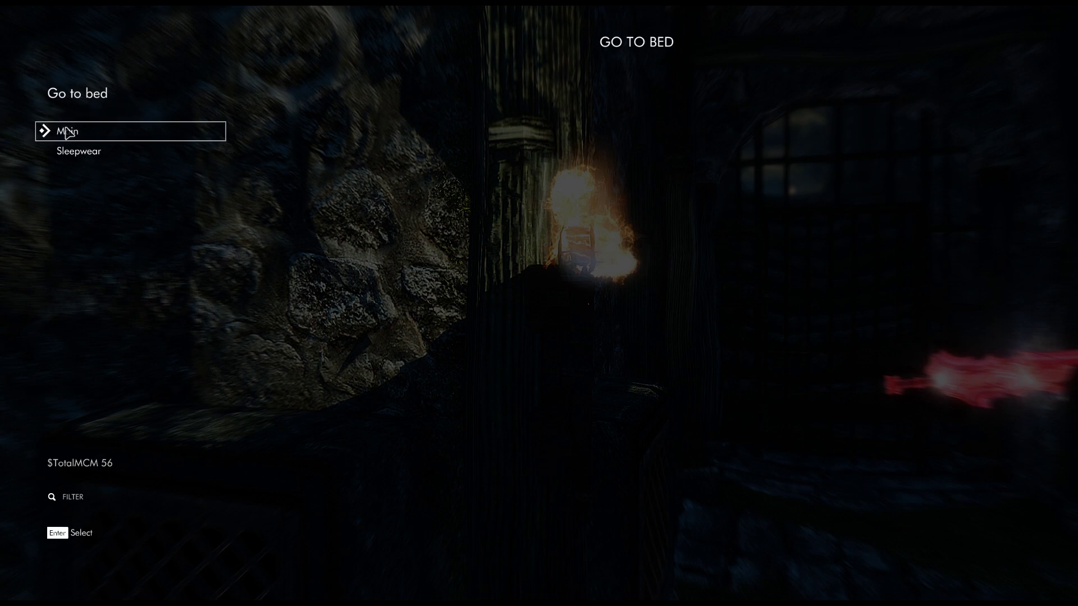
{"action": "left_click", "coordinate": [67, 132]}
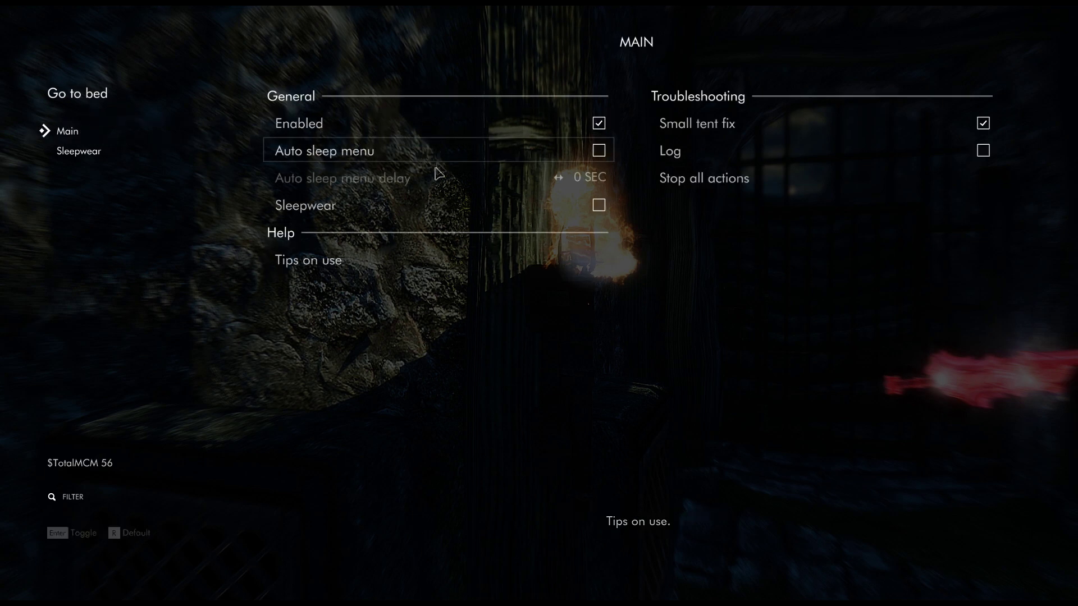
{"action": "left_click", "coordinate": [471, 125]}
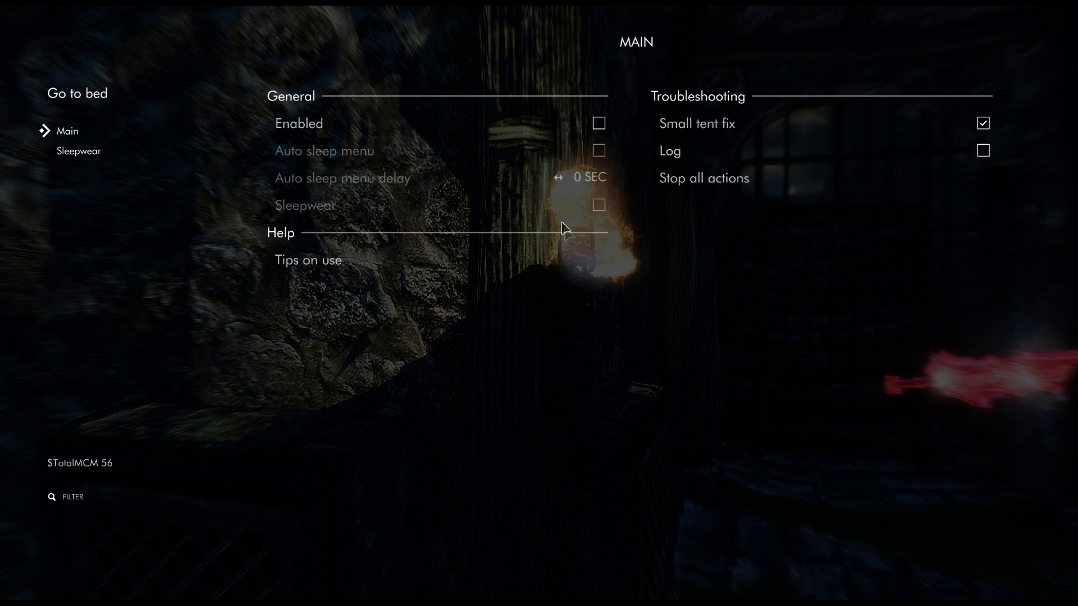
{"action": "left_click", "coordinate": [547, 126]}
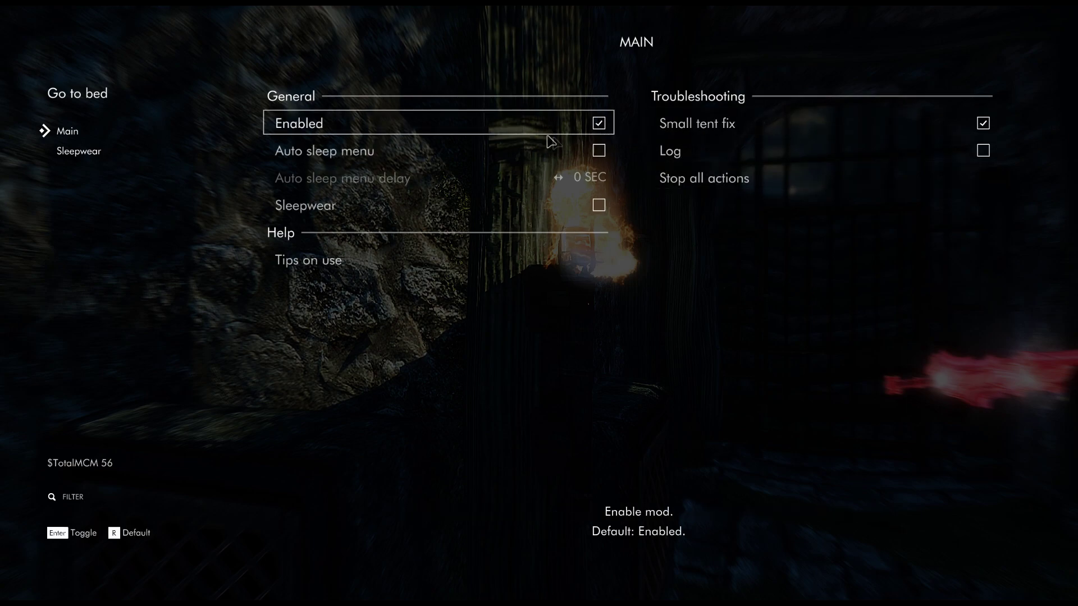
{"action": "left_click", "coordinate": [113, 96]}
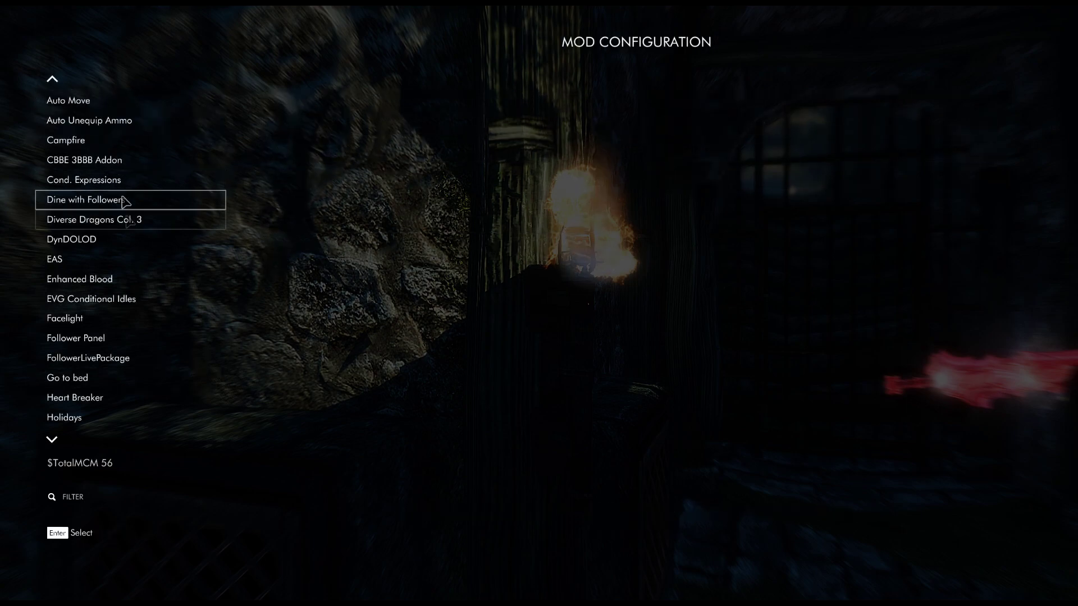
Step: Toggle "Add aimed follower" in the Follower settings of Keep It Clean, and return to the mod list
{"action": "scroll", "coordinate": [112, 297], "scroll_direction": "down", "scroll_amount": 8}
{"action": "scroll", "coordinate": [108, 341], "scroll_direction": "down", "scroll_amount": 4}
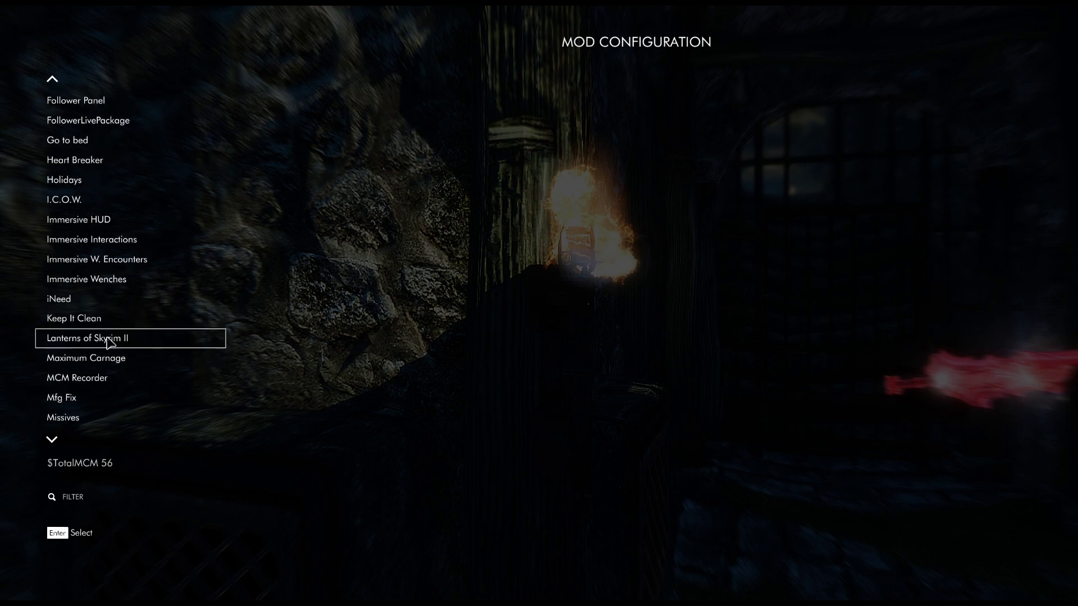
{"action": "left_click", "coordinate": [111, 319]}
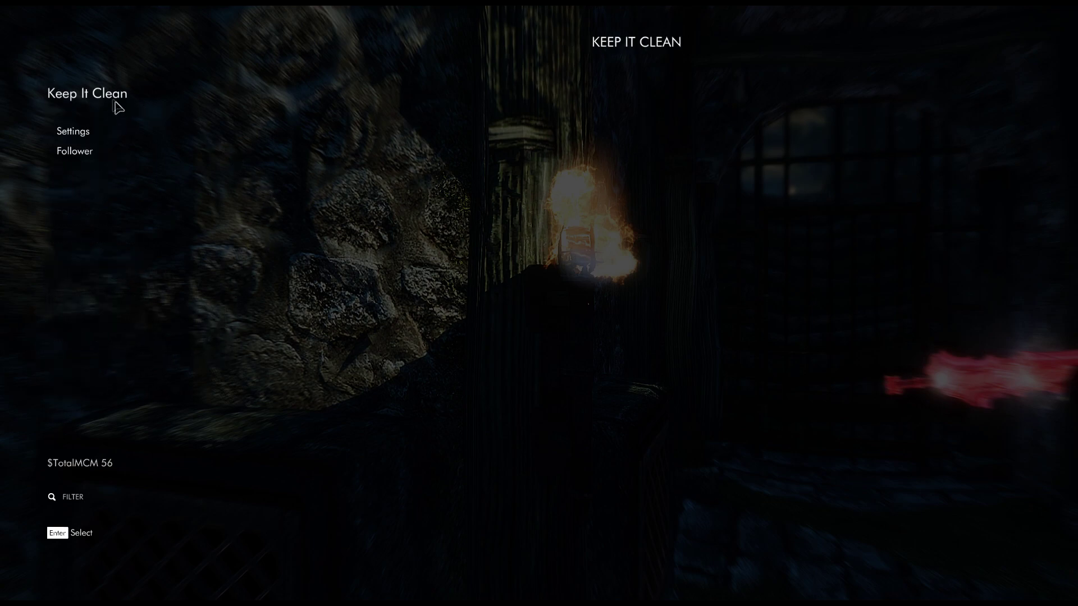
{"action": "left_click", "coordinate": [68, 153]}
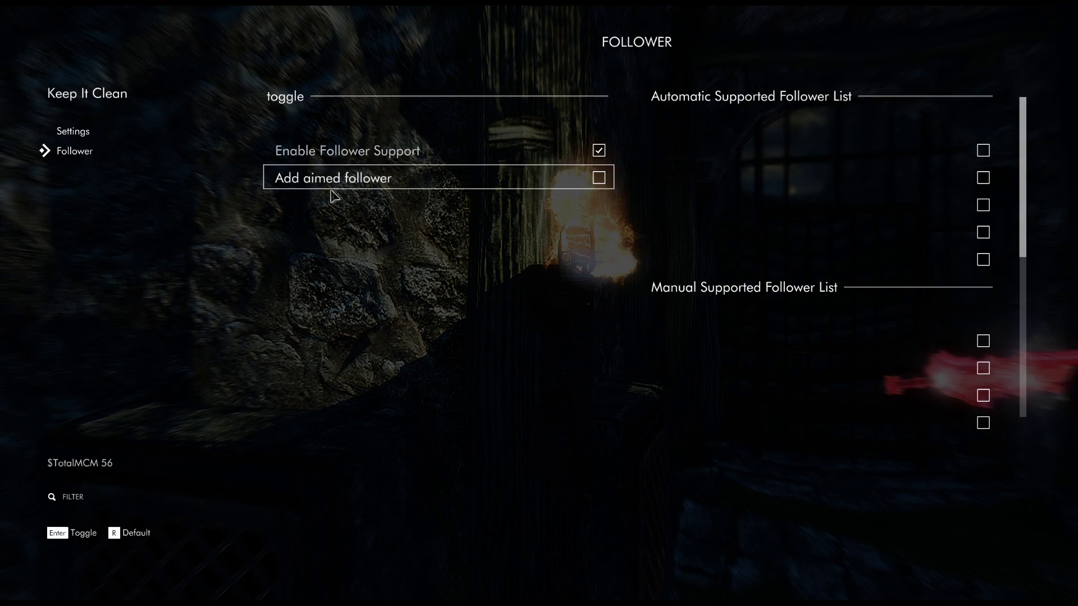
{"action": "left_click", "coordinate": [542, 188]}
{"action": "key", "text": "Escape"}
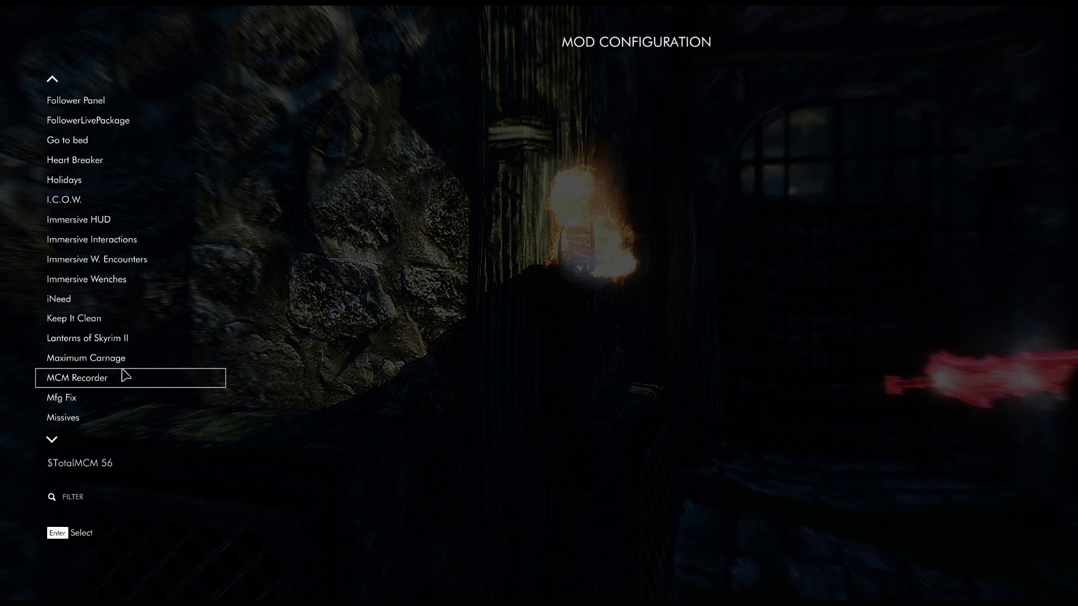
Step: Stop the active recording in MCM Recorder and look at the TEST recording's details without playing it
{"action": "left_click", "coordinate": [102, 379]}
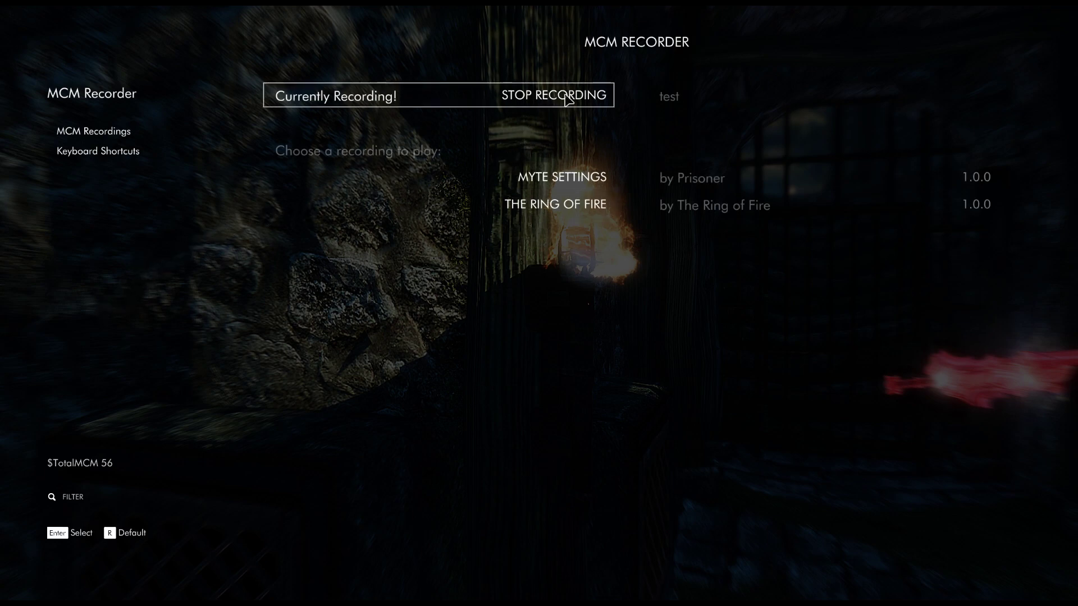
{"action": "left_click", "coordinate": [566, 100]}
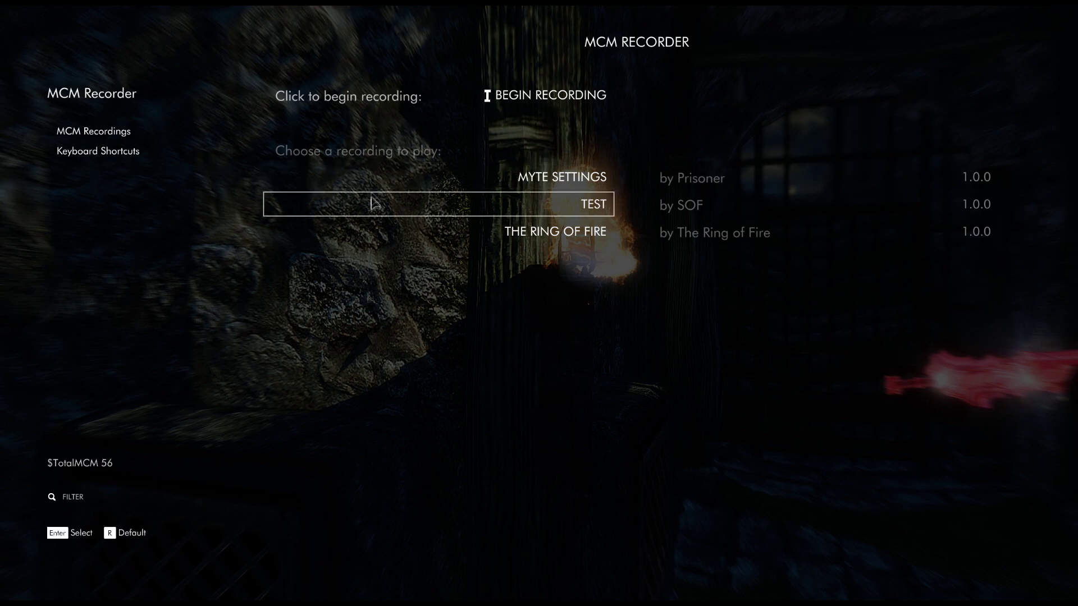
{"action": "left_click", "coordinate": [572, 205]}
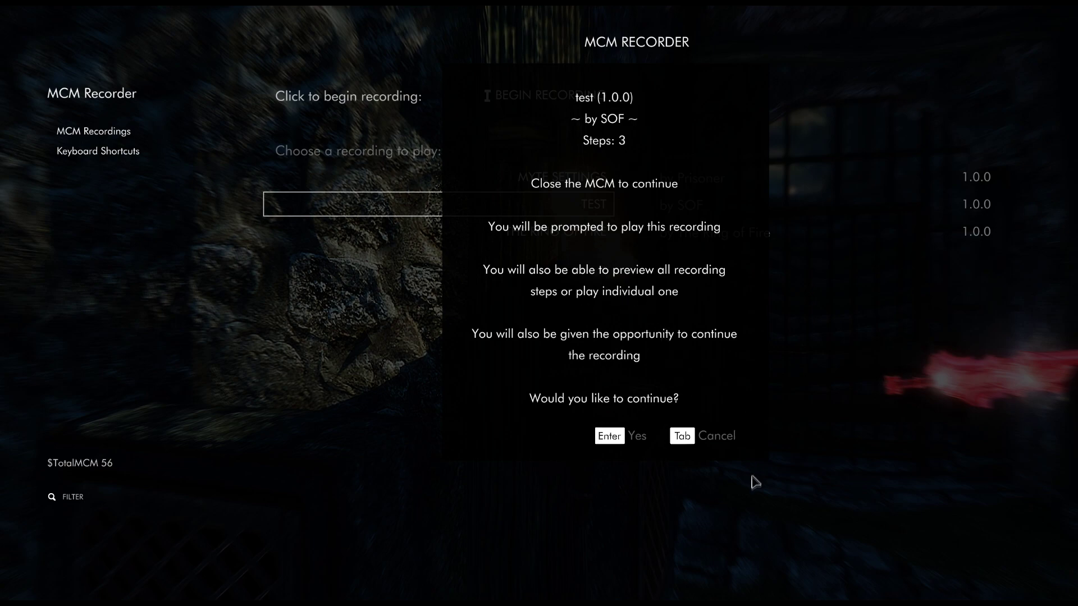
{"action": "left_click", "coordinate": [718, 437]}
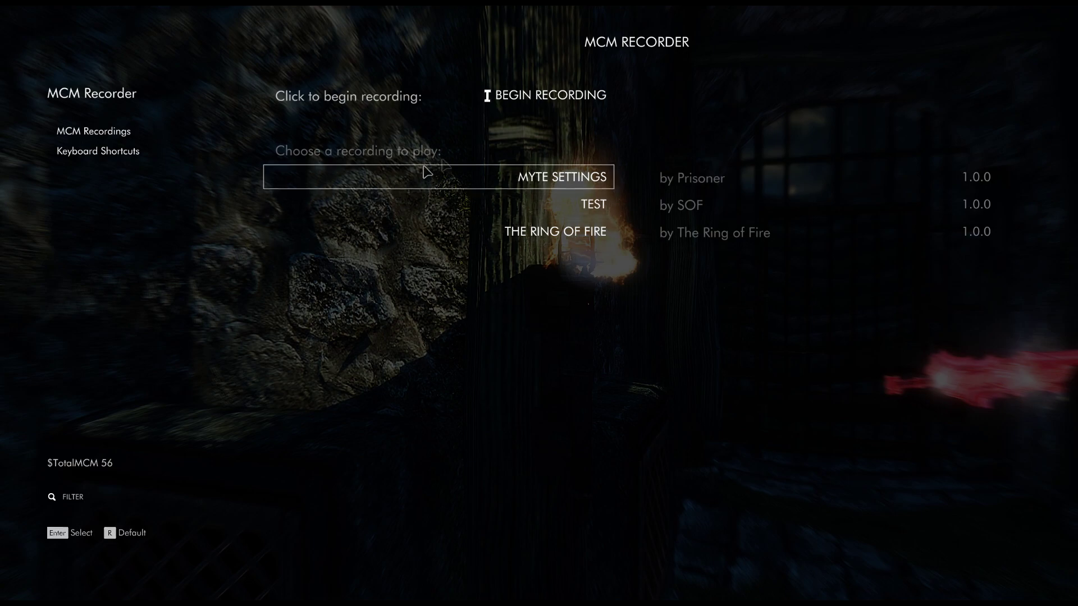
Step: Play the TEST recording from start to finish, leaving the mod configuration to run it
{"action": "left_click", "coordinate": [532, 216]}
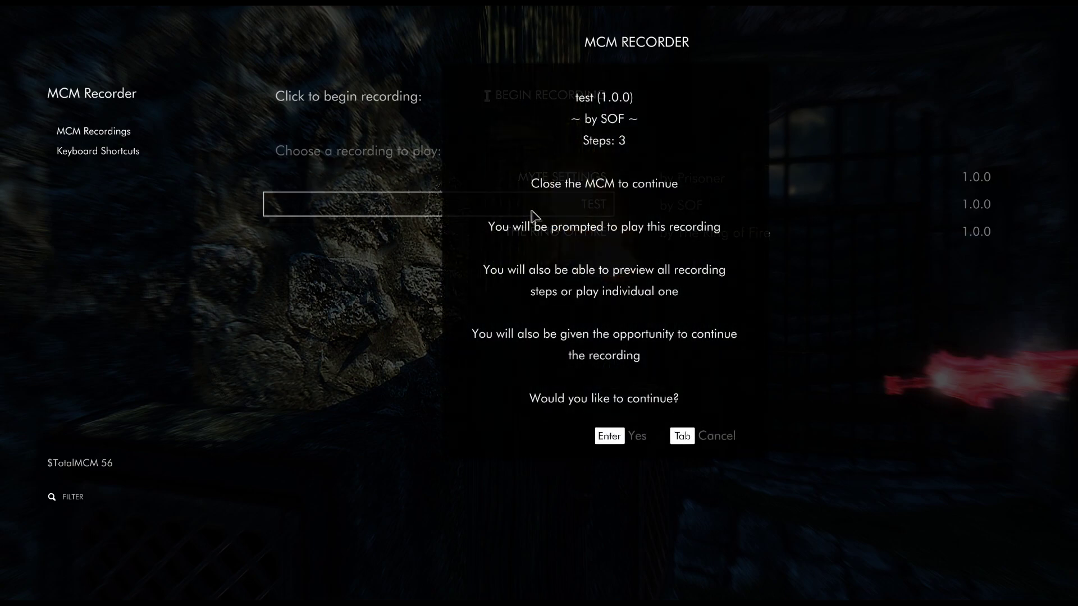
{"action": "left_click", "coordinate": [616, 444]}
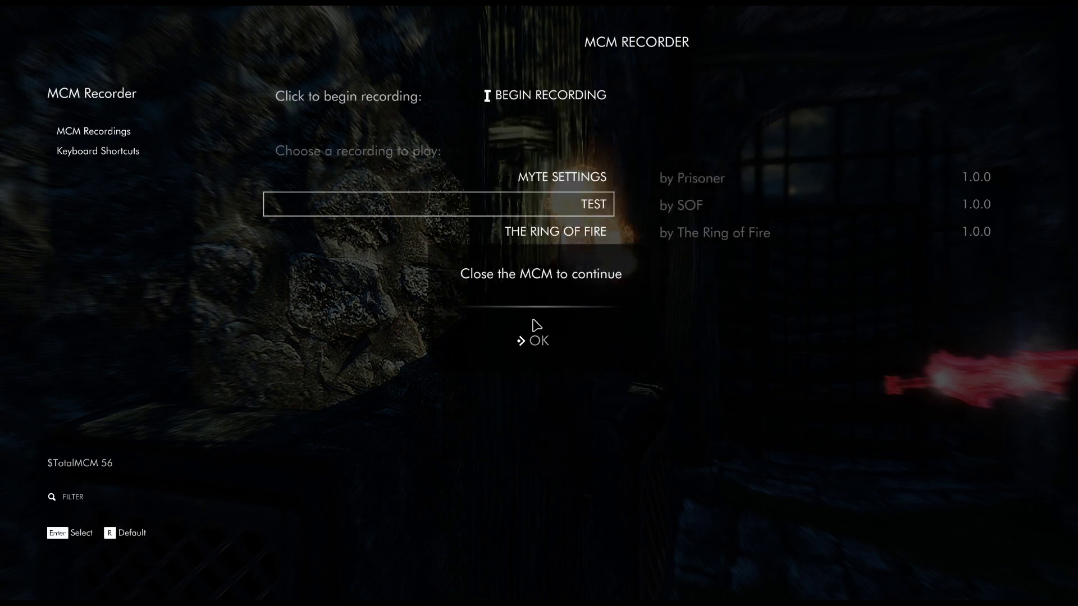
{"action": "left_click", "coordinate": [534, 342]}
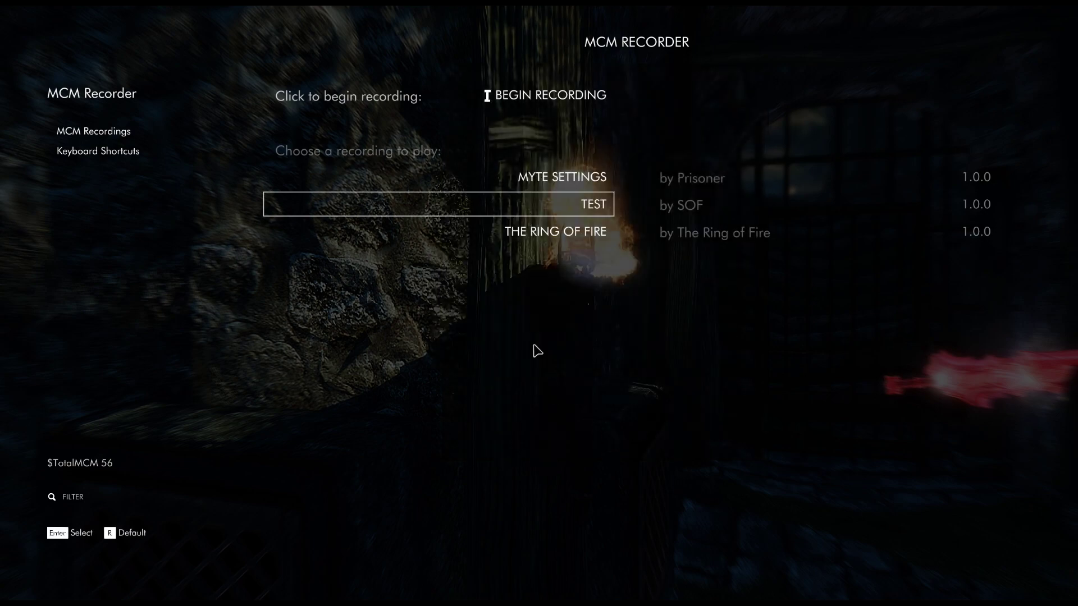
{"action": "key", "text": "Escape"}
{"action": "key", "text": "Escape"}
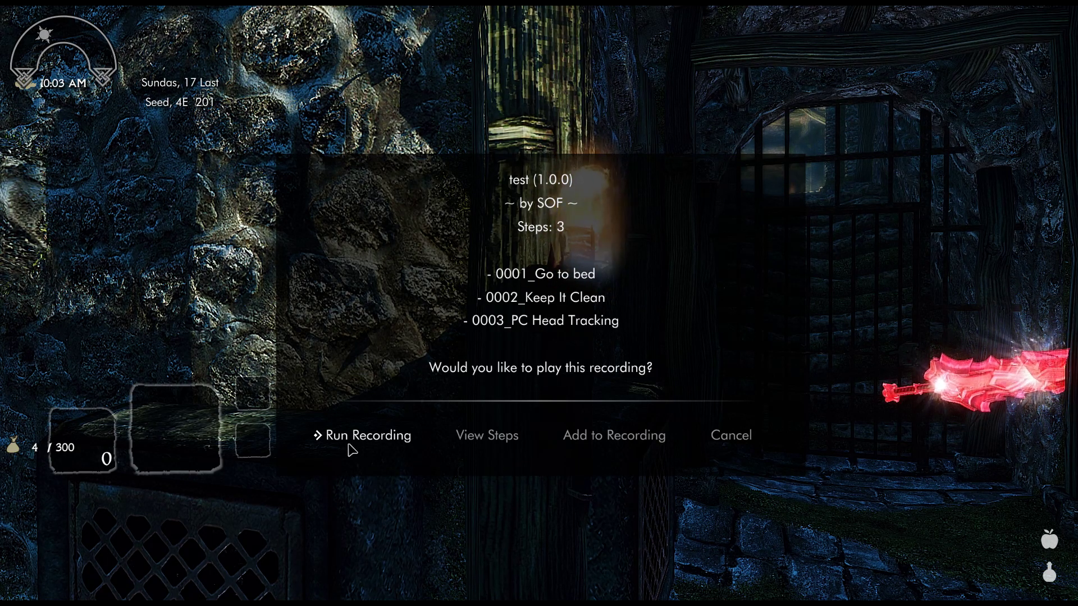
{"action": "left_click", "coordinate": [349, 444]}
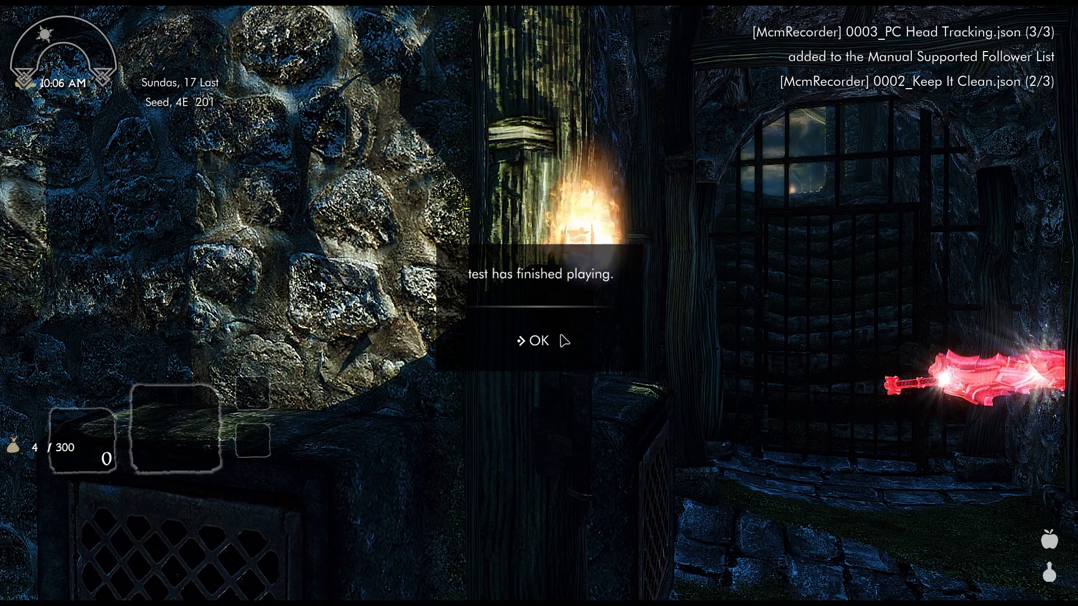
{"action": "left_click", "coordinate": [539, 341]}
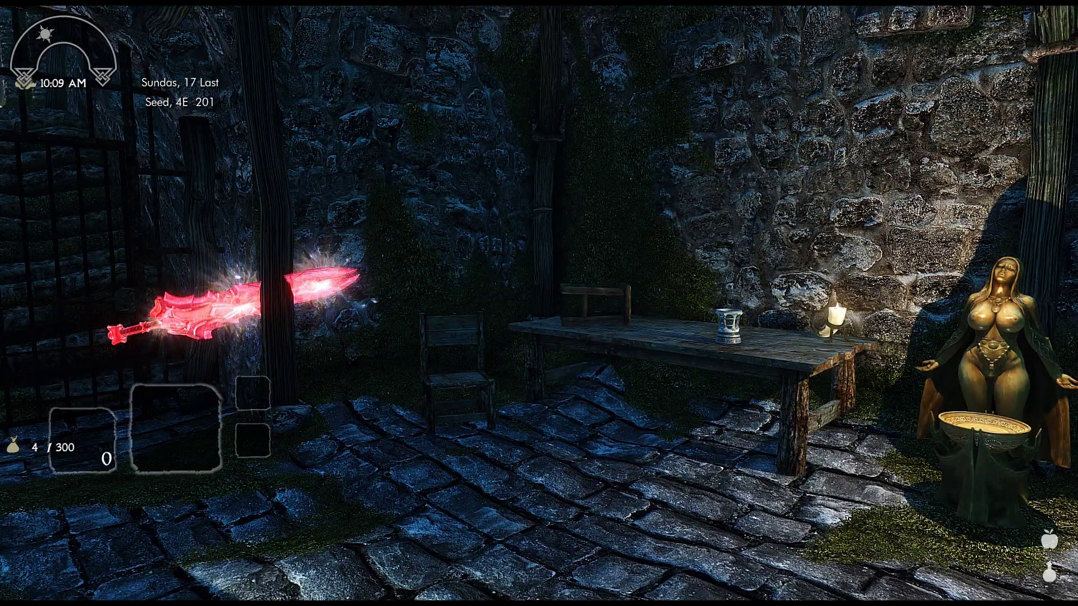
Step: Choose the TEST recording in MCM Recorder's mod configuration page and agree to continue with it
{"action": "key", "text": "j"}
{"action": "left_click", "coordinate": [813, 69]}
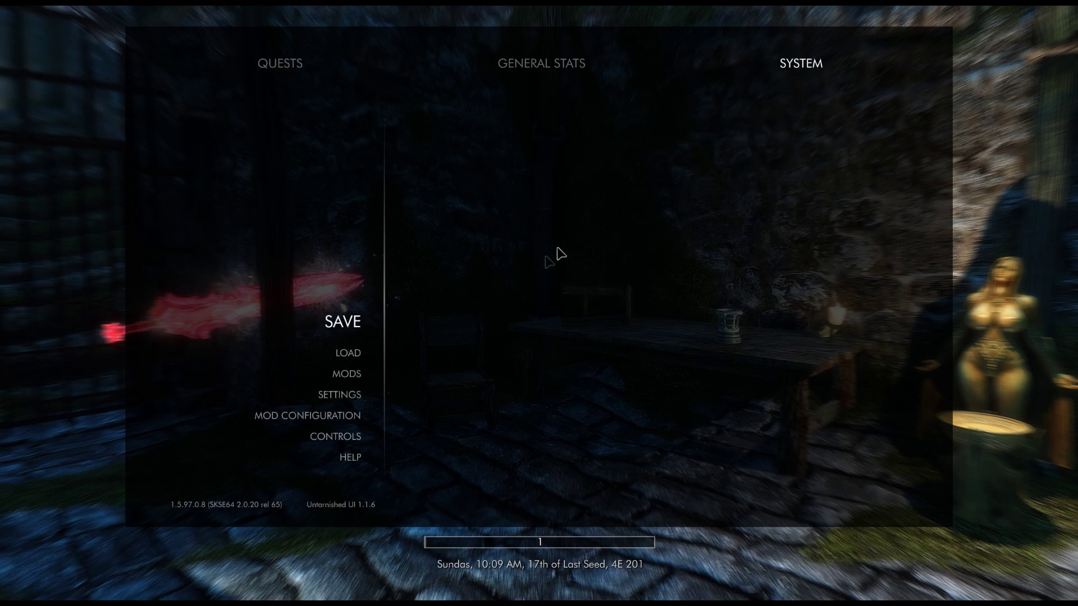
{"action": "left_click", "coordinate": [317, 418]}
{"action": "scroll", "coordinate": [144, 277], "scroll_direction": "down", "scroll_amount": 12}
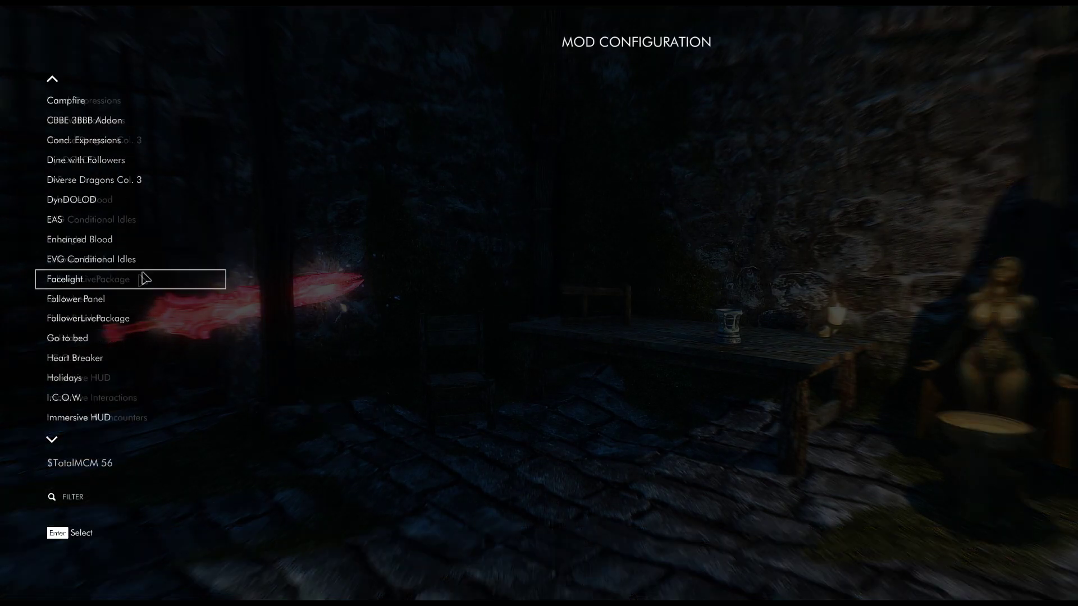
{"action": "left_click", "coordinate": [90, 427]}
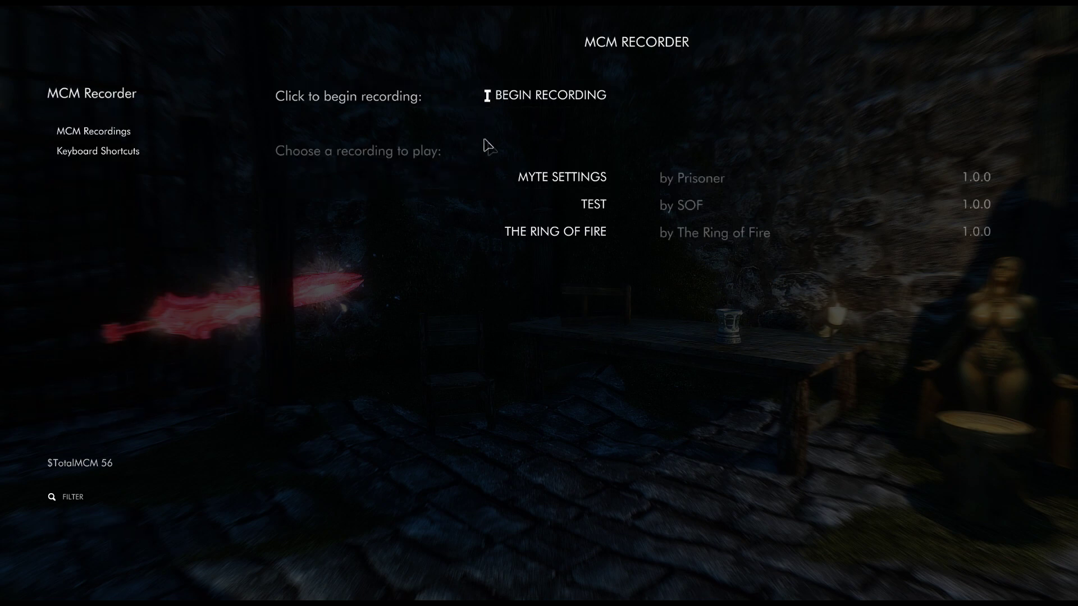
{"action": "left_click", "coordinate": [567, 212]}
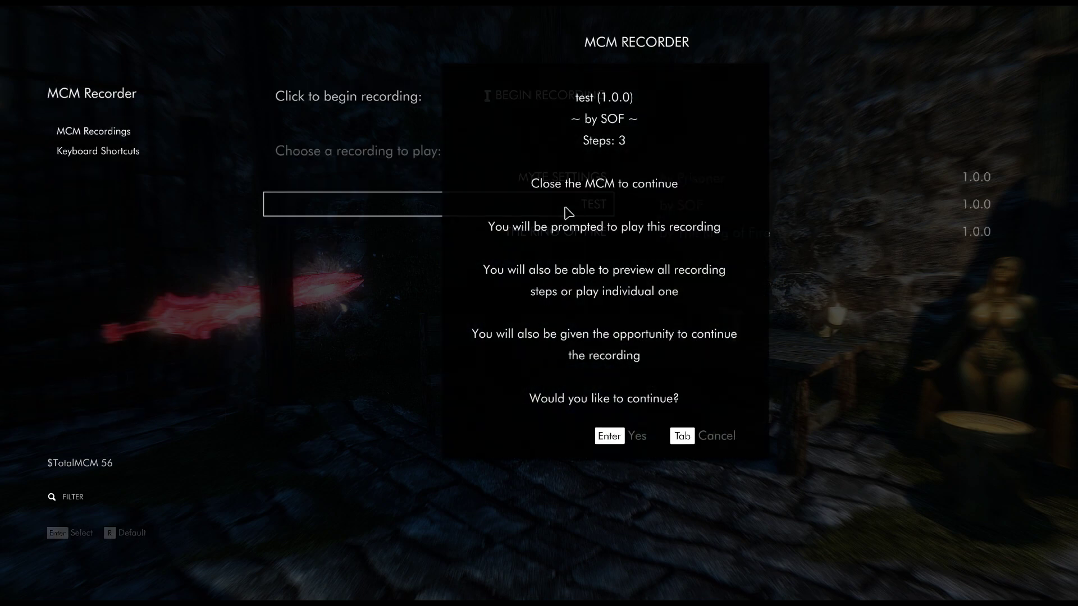
{"action": "left_click", "coordinate": [618, 446]}
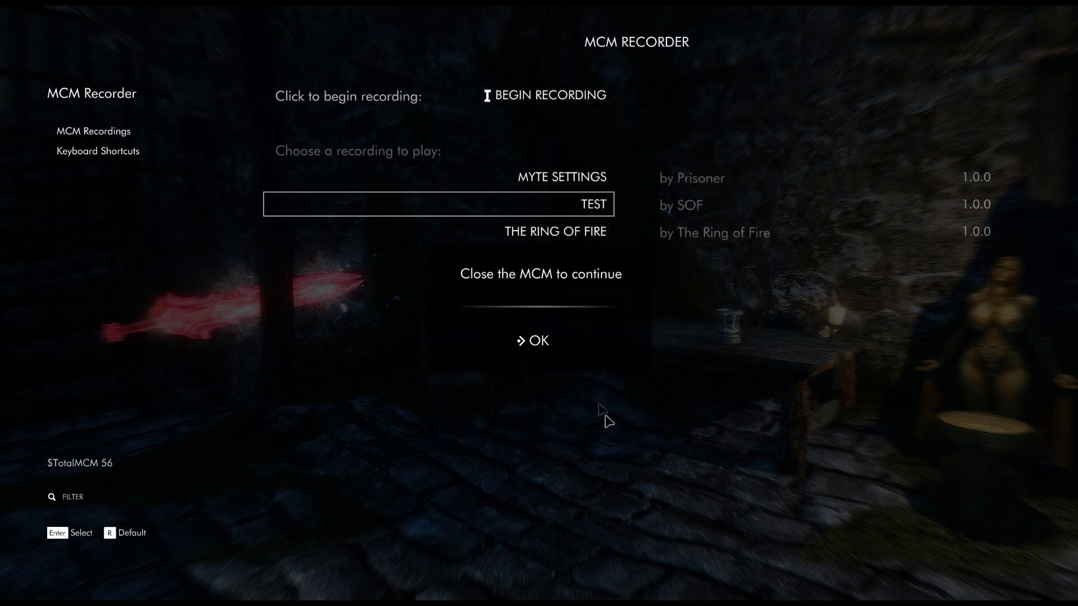
{"action": "left_click", "coordinate": [540, 343]}
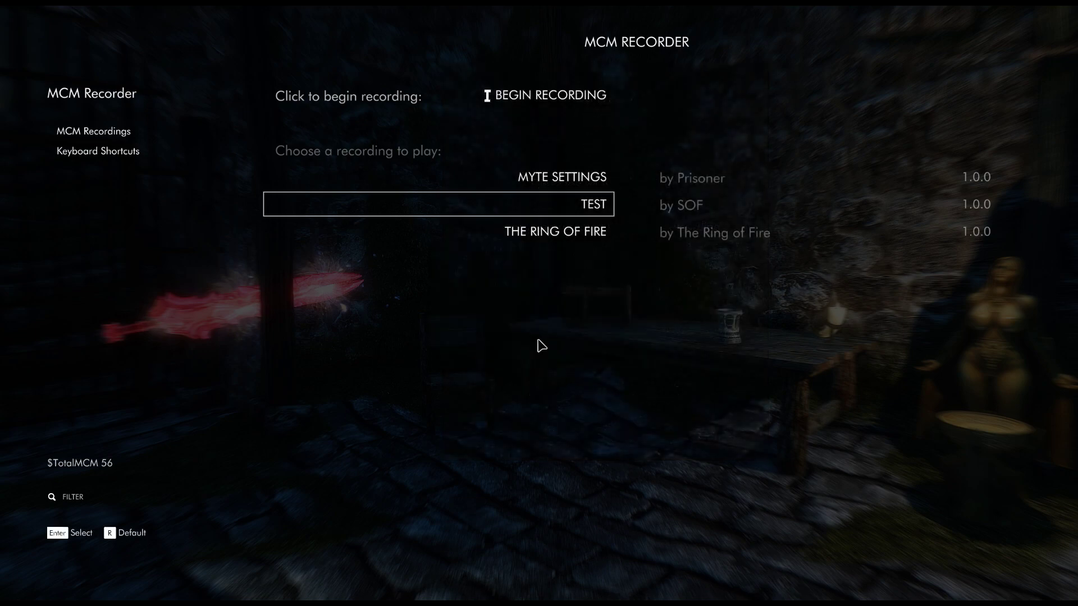
Step: Leave the mod configuration and resume recording by adding to the existing TEST recording
{"action": "key", "text": "Escape"}
{"action": "key", "text": "Escape"}
{"action": "key", "text": "Escape"}
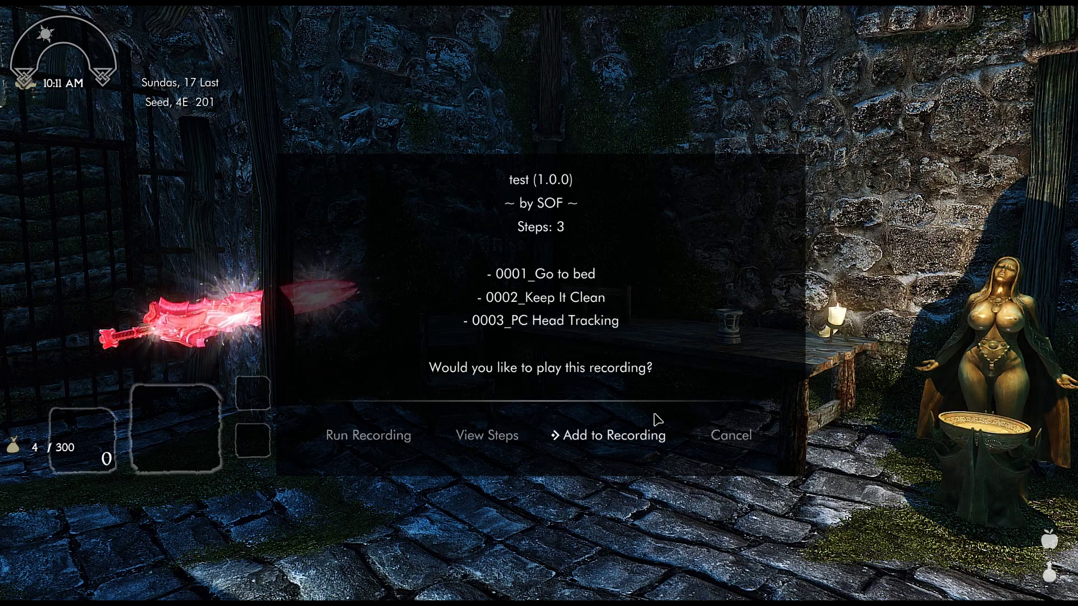
{"action": "left_click", "coordinate": [613, 436]}
{"action": "left_click", "coordinate": [528, 471]}
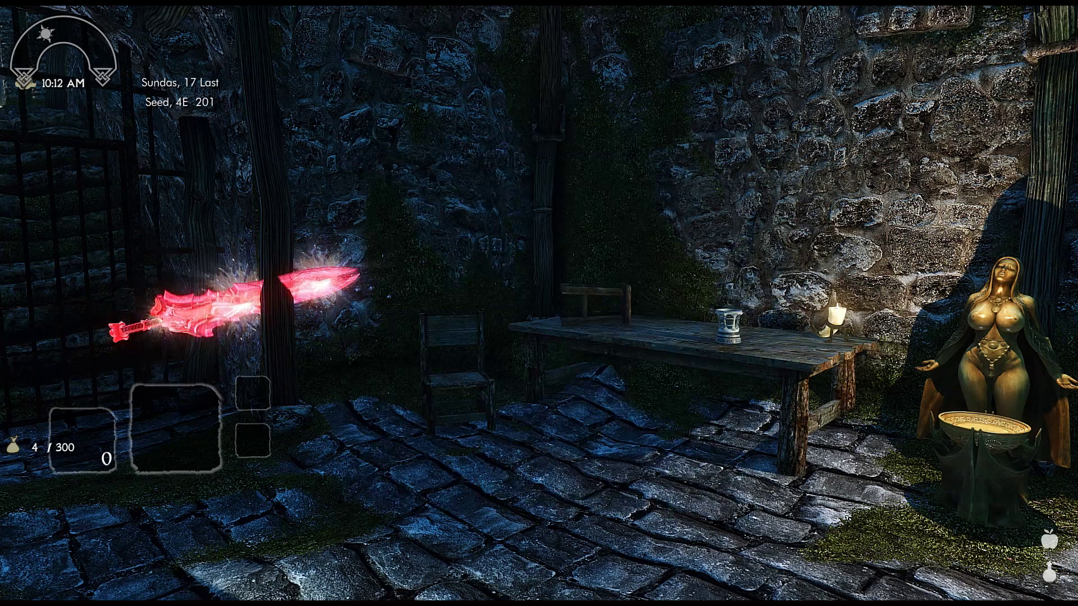
Step: Check the recording status on the MCM Recorder page, and return to the mod list
{"action": "key", "text": "j"}
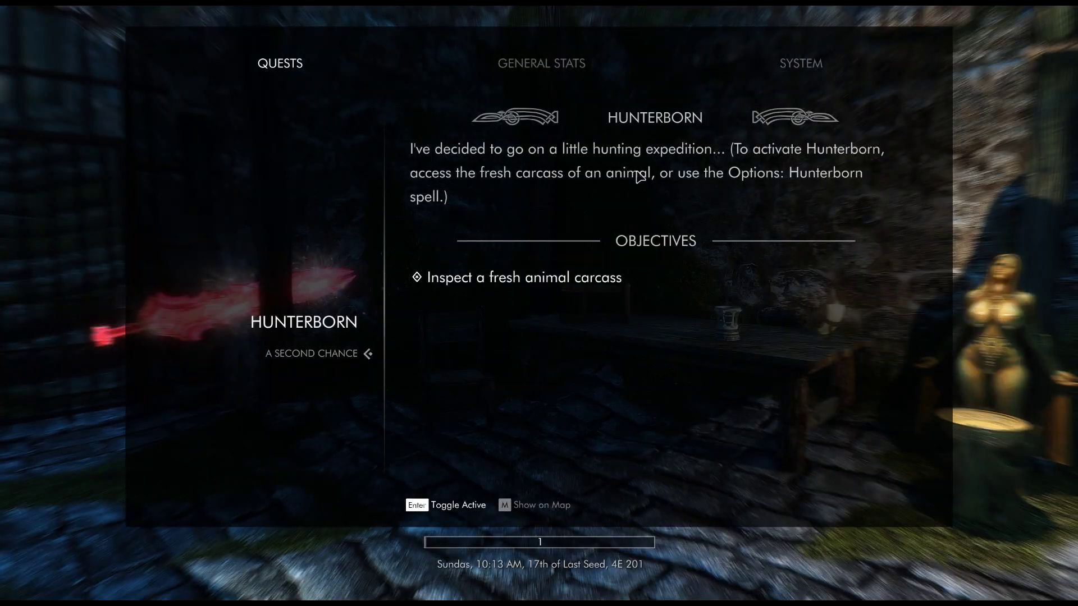
{"action": "left_click", "coordinate": [788, 68]}
{"action": "left_click", "coordinate": [296, 421]}
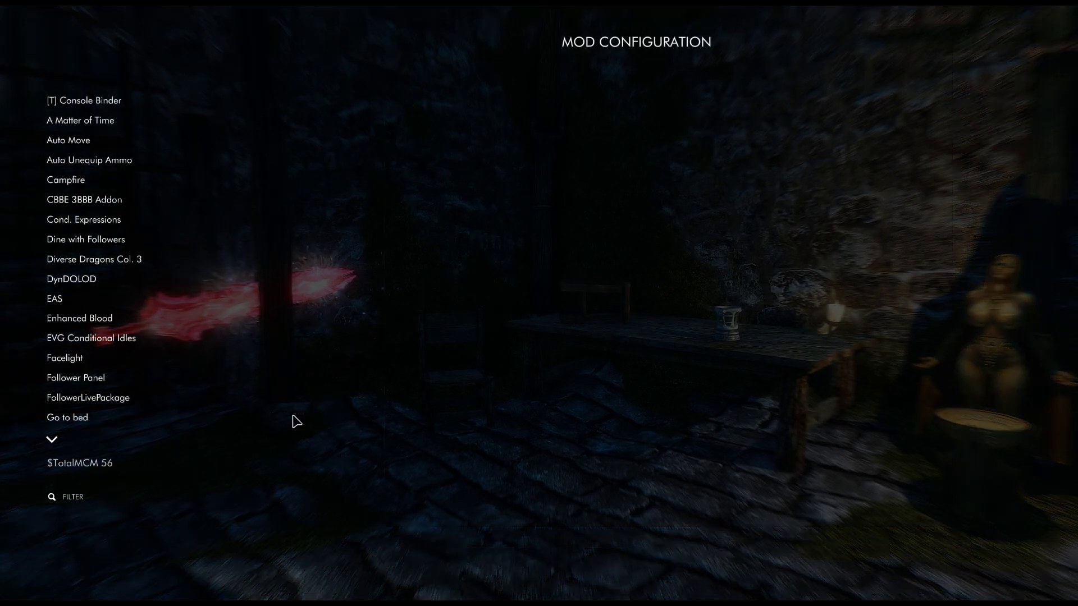
{"action": "scroll", "coordinate": [169, 214], "scroll_direction": "down", "scroll_amount": 5}
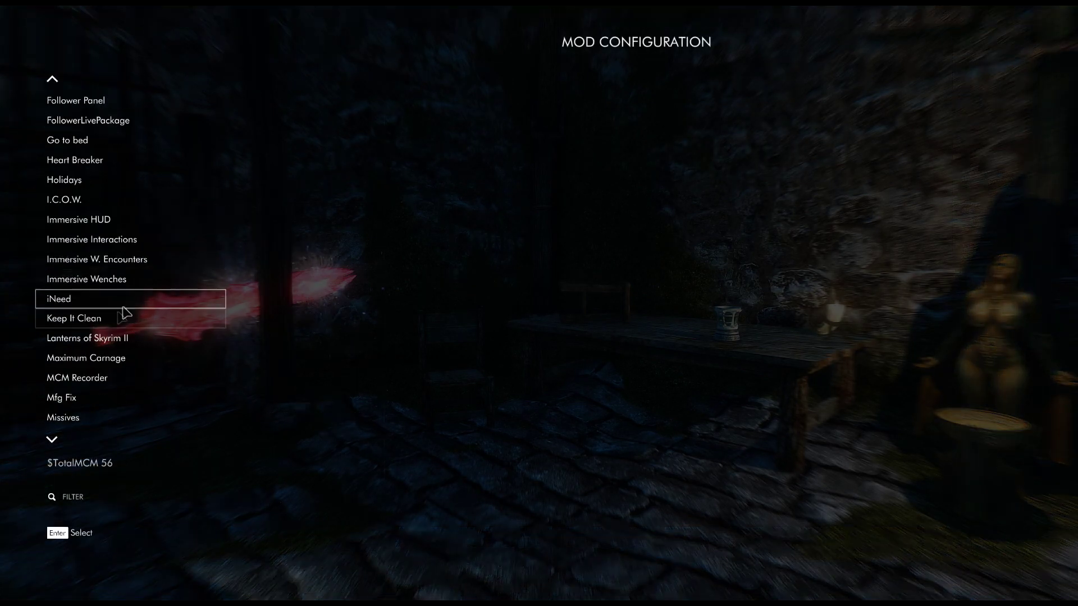
{"action": "left_click", "coordinate": [112, 375]}
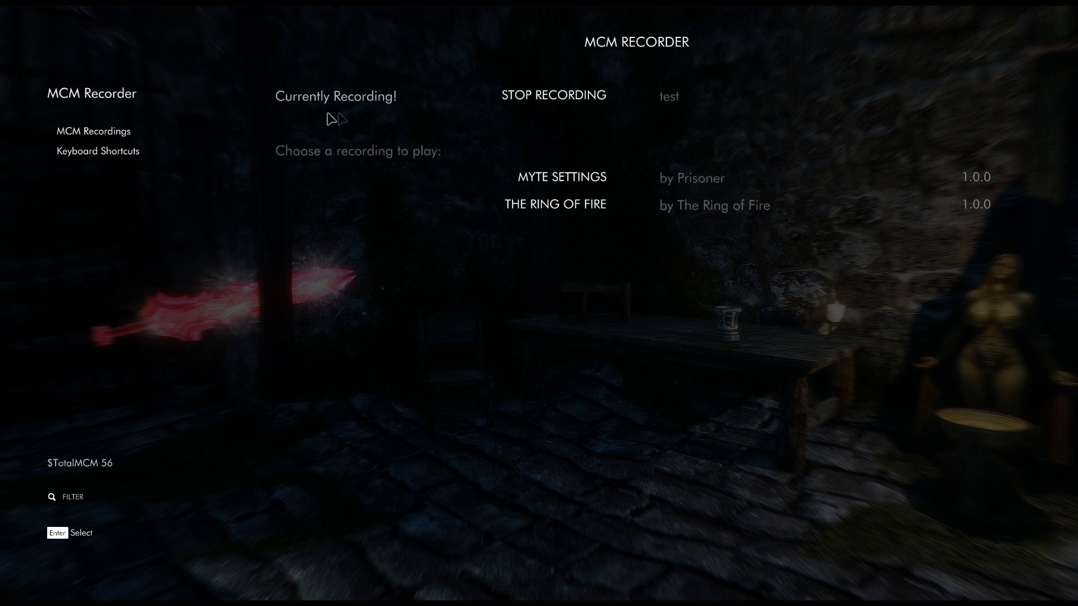
{"action": "left_click", "coordinate": [73, 101]}
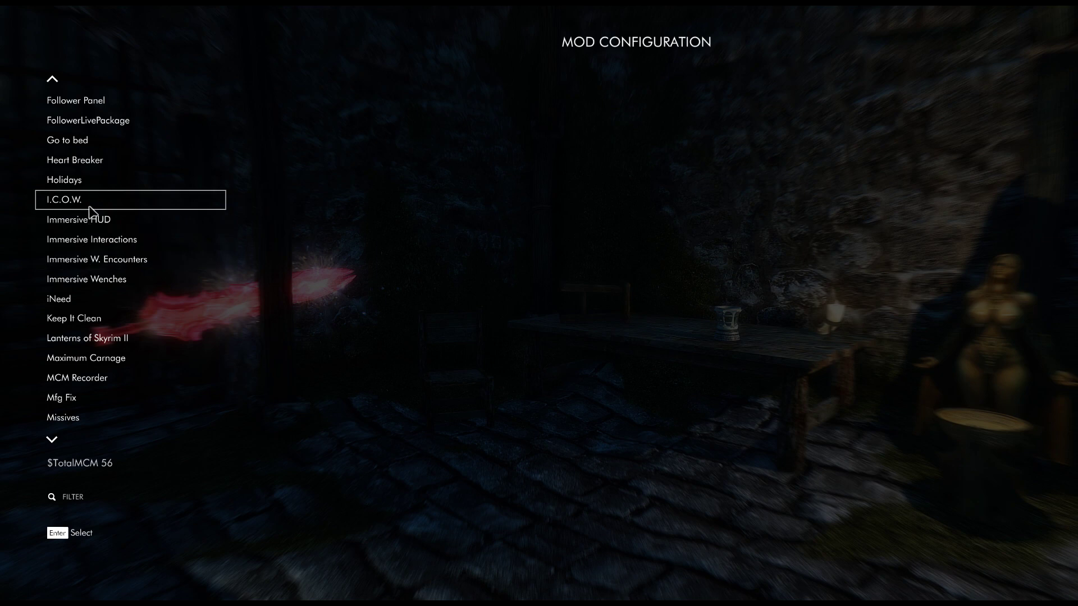
Step: Set the iHUD hotkey to N and enable "Key press toggles" in Immersive HUD's activation settings, and return to the mod list
{"action": "left_click", "coordinate": [87, 225]}
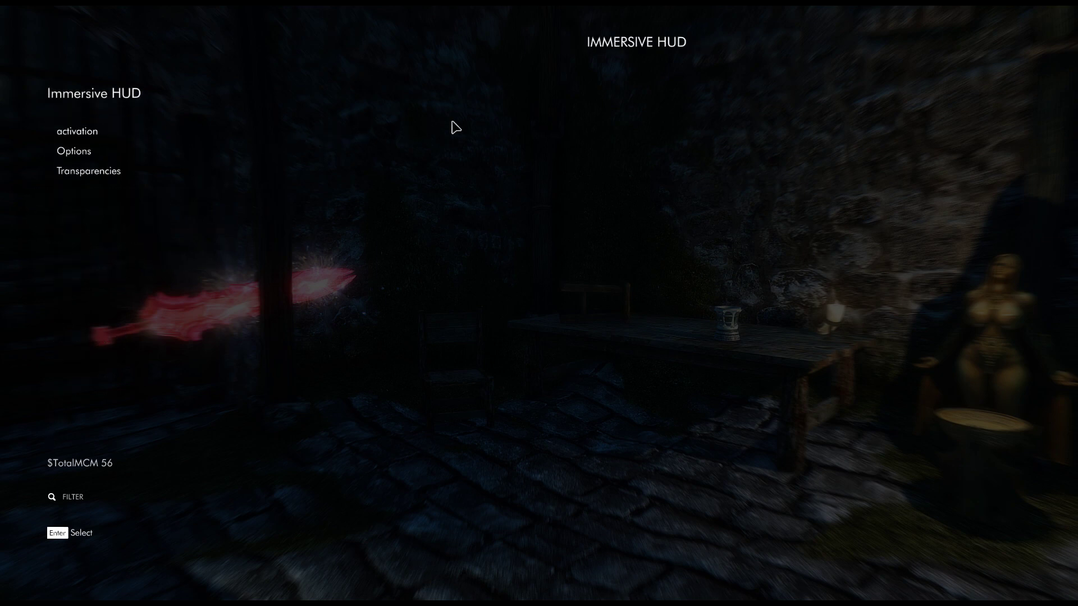
{"action": "left_click", "coordinate": [104, 134]}
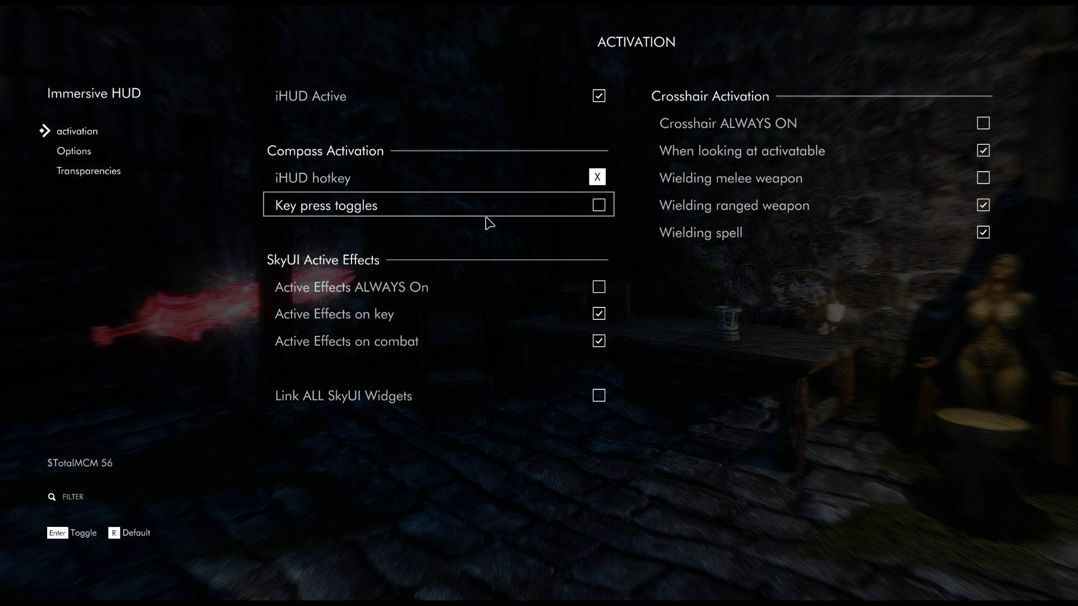
{"action": "left_click", "coordinate": [506, 187]}
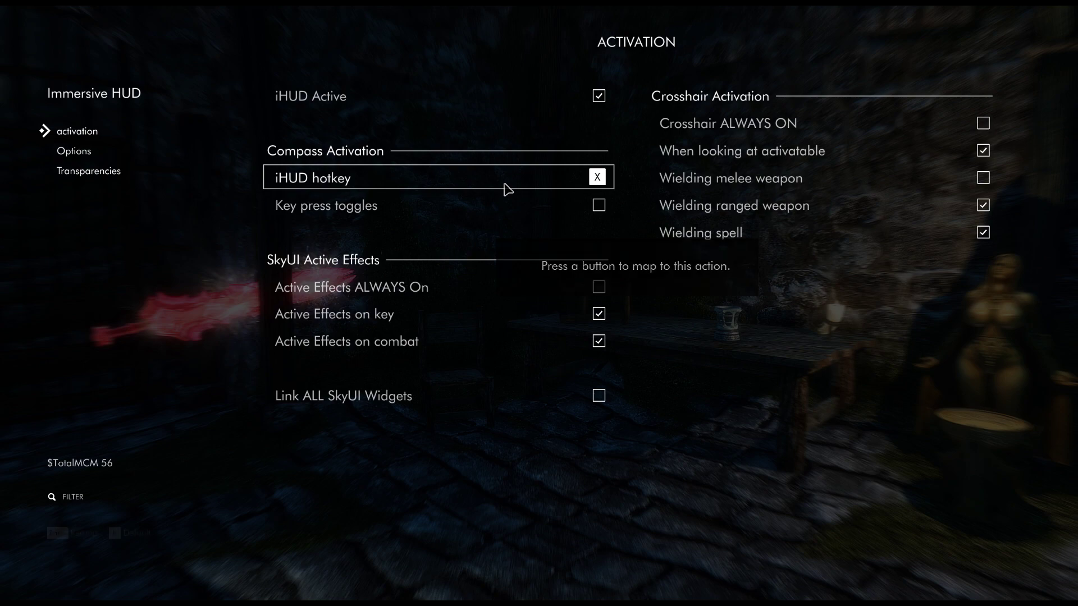
{"action": "key", "text": "n"}
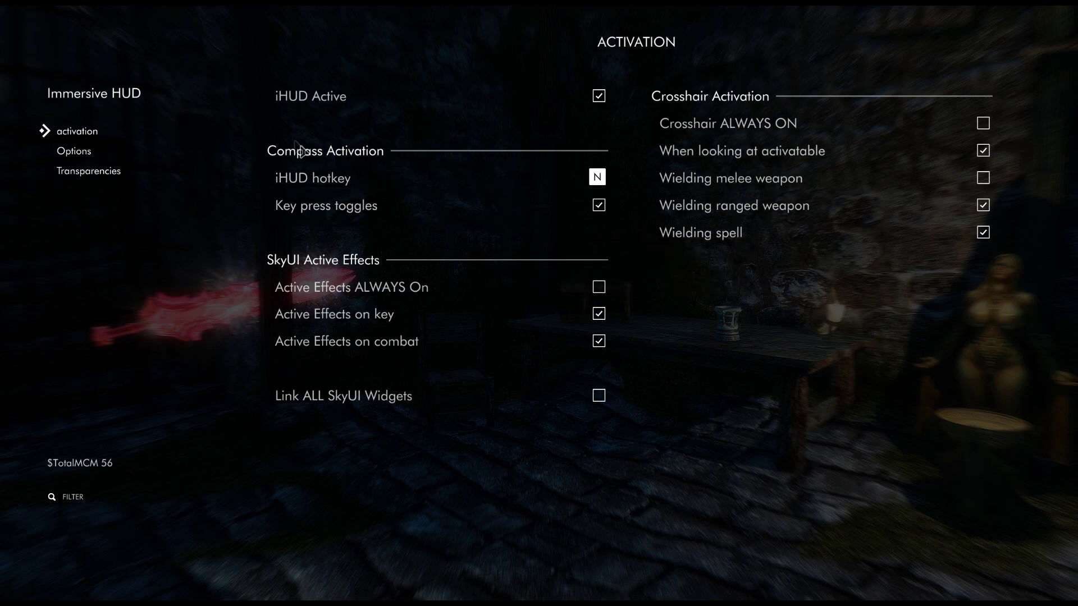
{"action": "left_click", "coordinate": [122, 94]}
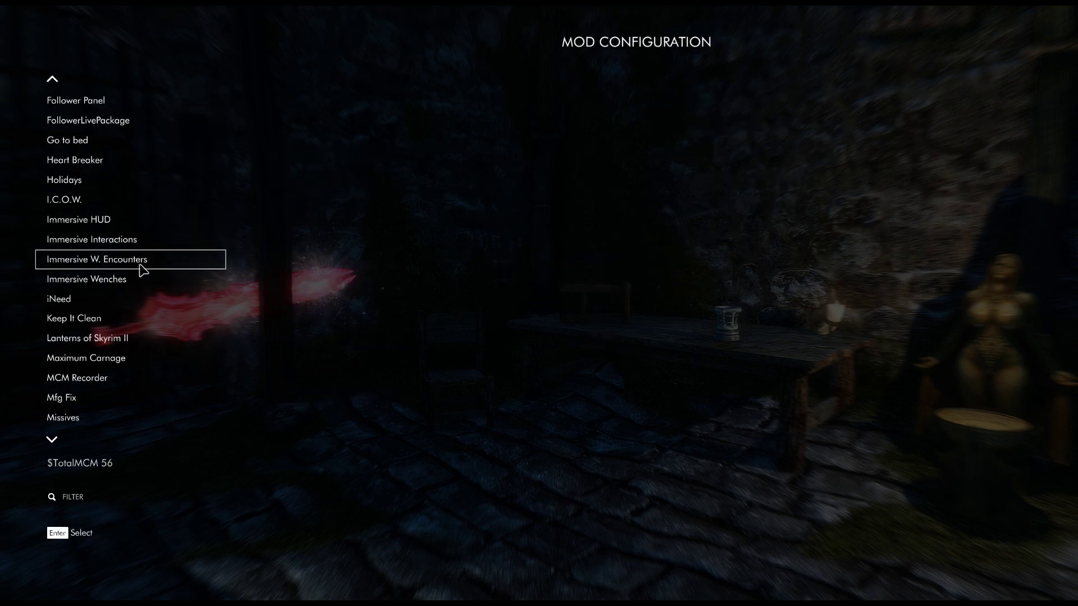
Step: Stop the active test recording in MCM Recorder
{"action": "scroll", "coordinate": [135, 264], "scroll_direction": "up", "scroll_amount": 4}
{"action": "scroll", "coordinate": [140, 270], "scroll_direction": "down", "scroll_amount": 12}
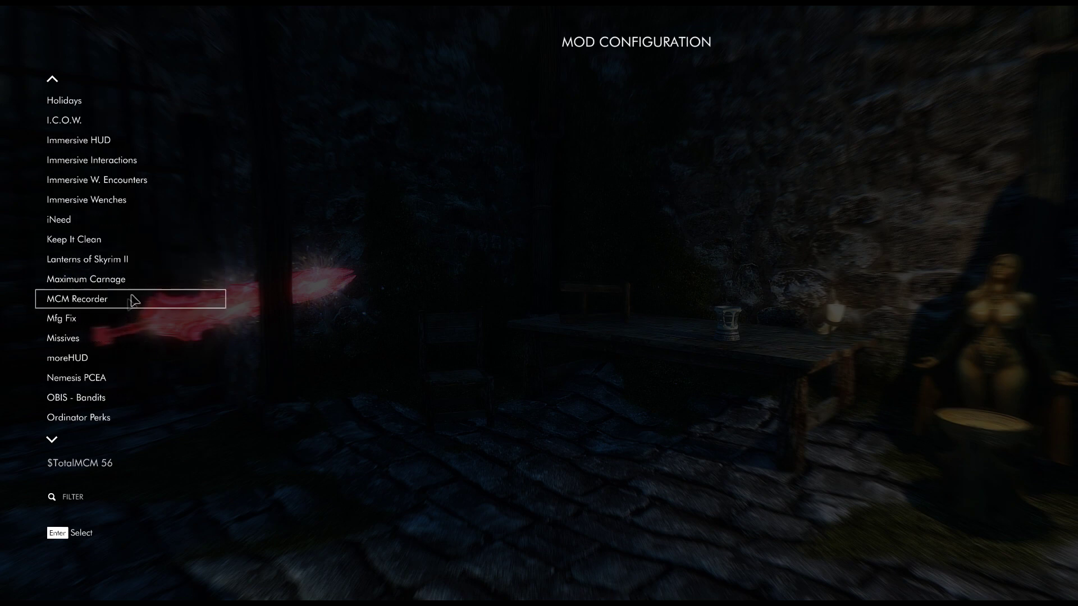
{"action": "scroll", "coordinate": [121, 321], "scroll_direction": "down", "scroll_amount": 2}
{"action": "scroll", "coordinate": [107, 322], "scroll_direction": "up", "scroll_amount": 8}
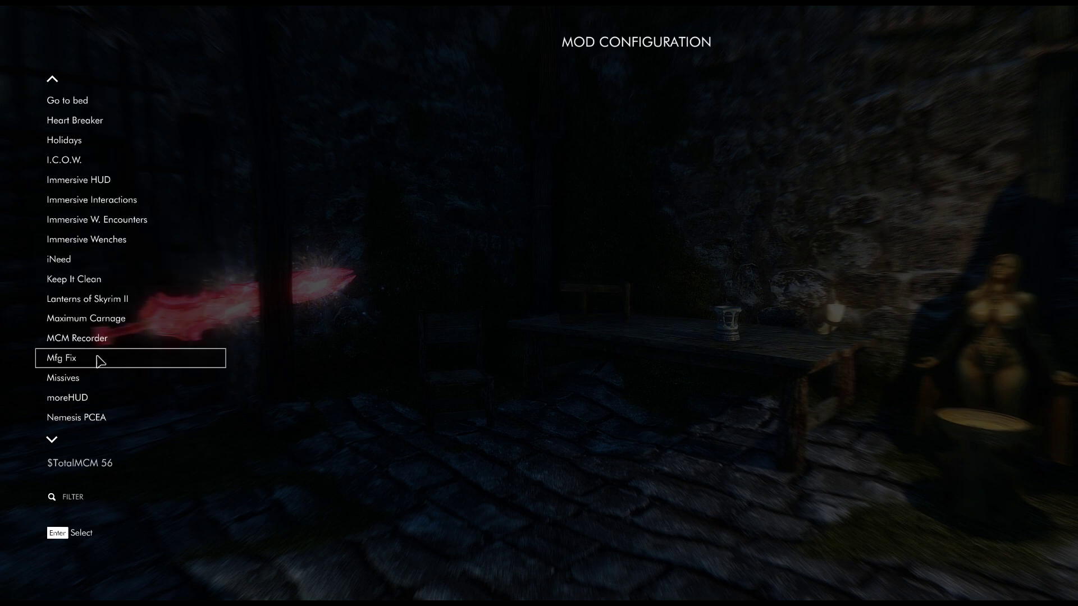
{"action": "left_click", "coordinate": [104, 344]}
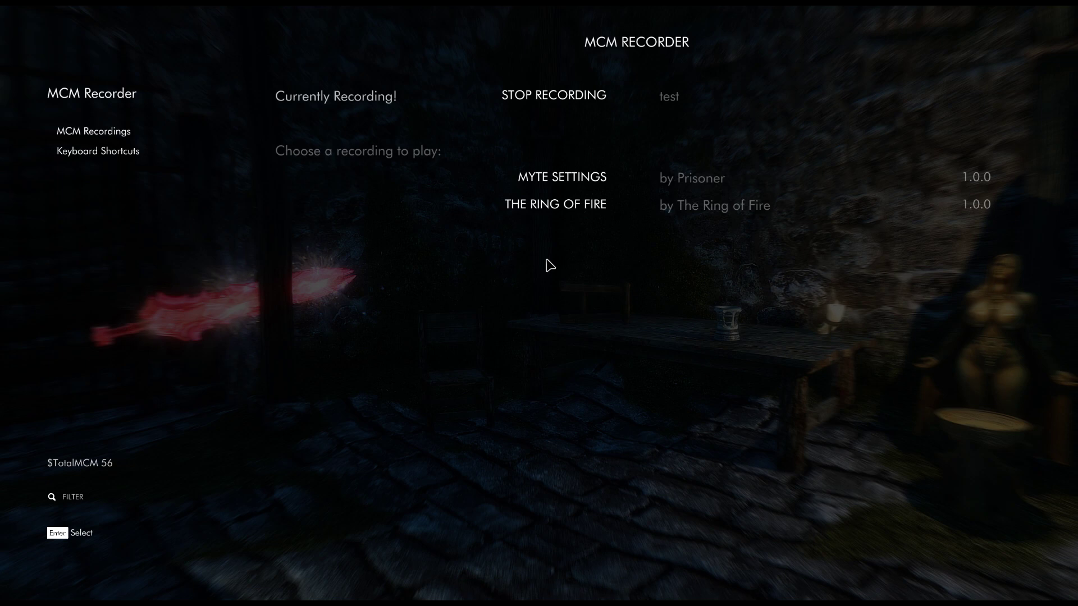
{"action": "left_click", "coordinate": [510, 97]}
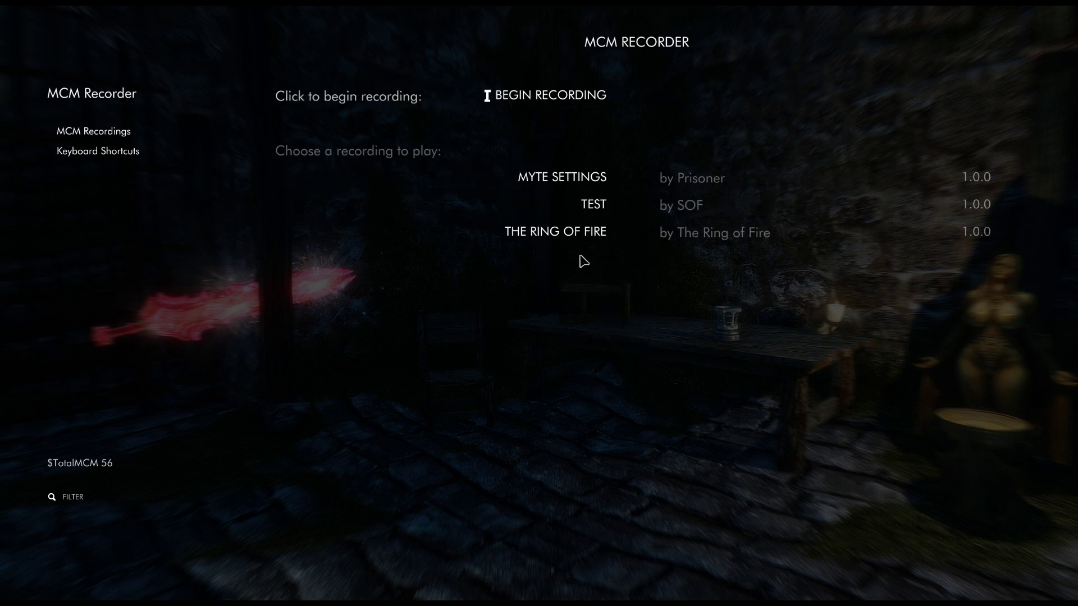
Step: Review the TEST recording's list of recorded mods outside the mod configuration without playing it
{"action": "left_click", "coordinate": [570, 212]}
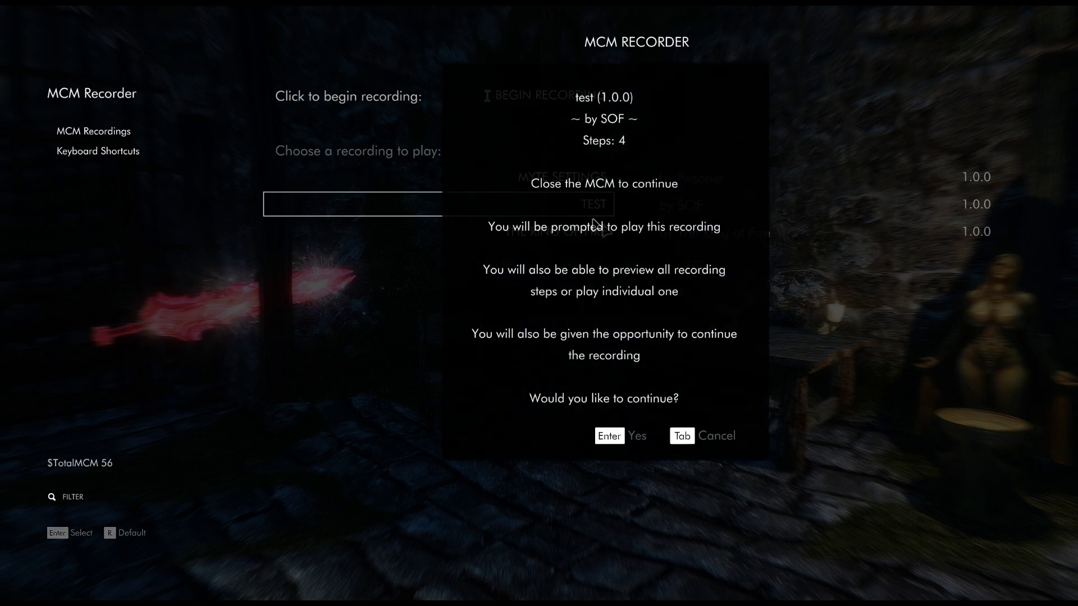
{"action": "left_click", "coordinate": [614, 437]}
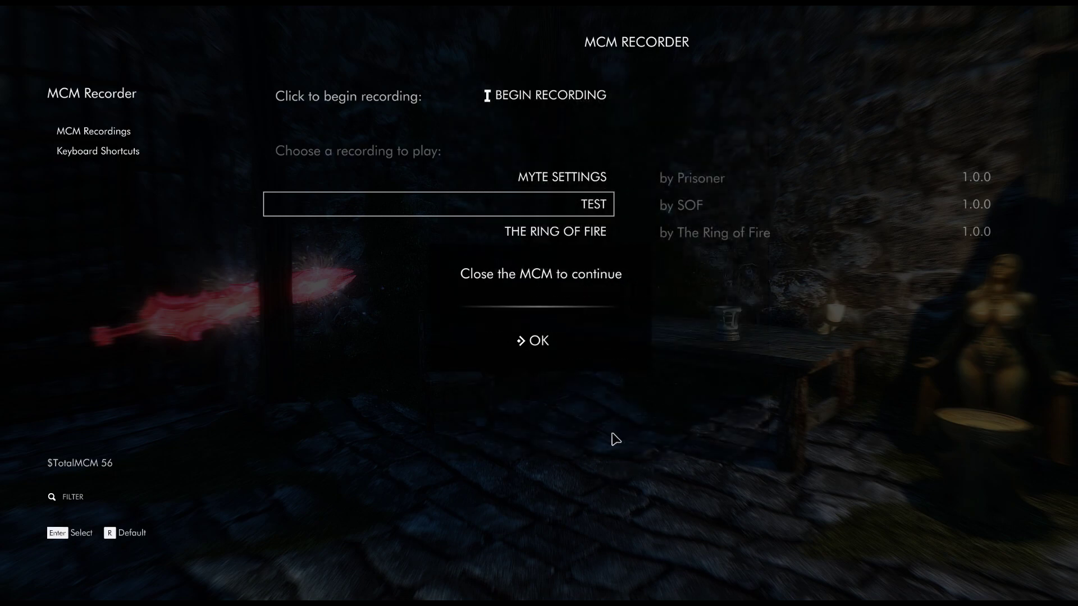
{"action": "left_click", "coordinate": [542, 340]}
{"action": "key", "text": "Escape"}
{"action": "key", "text": "Escape"}
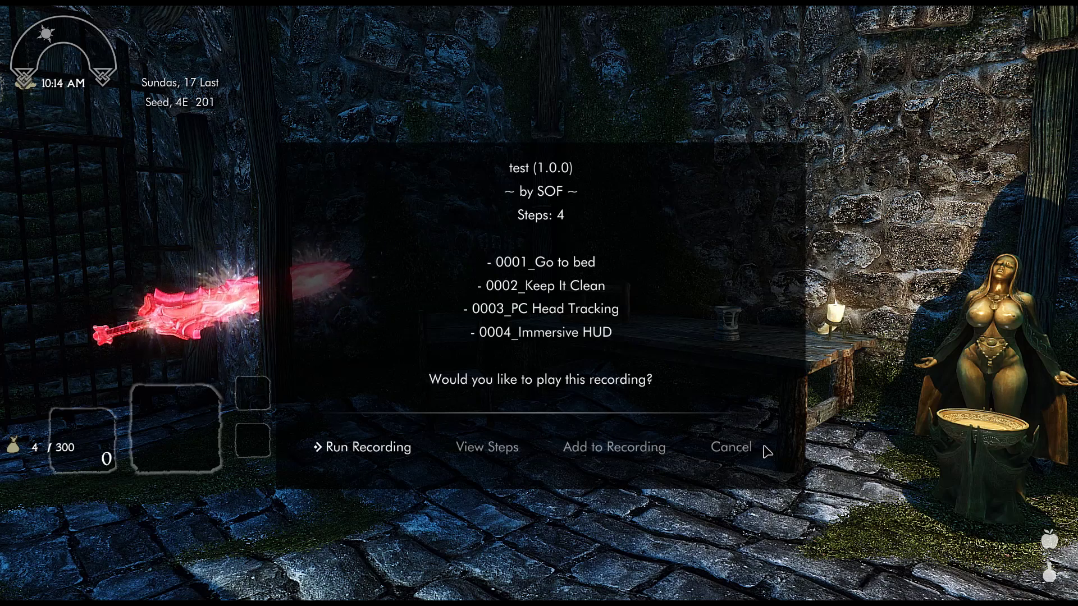
{"action": "key", "text": "Right"}
{"action": "key", "text": "Right"}
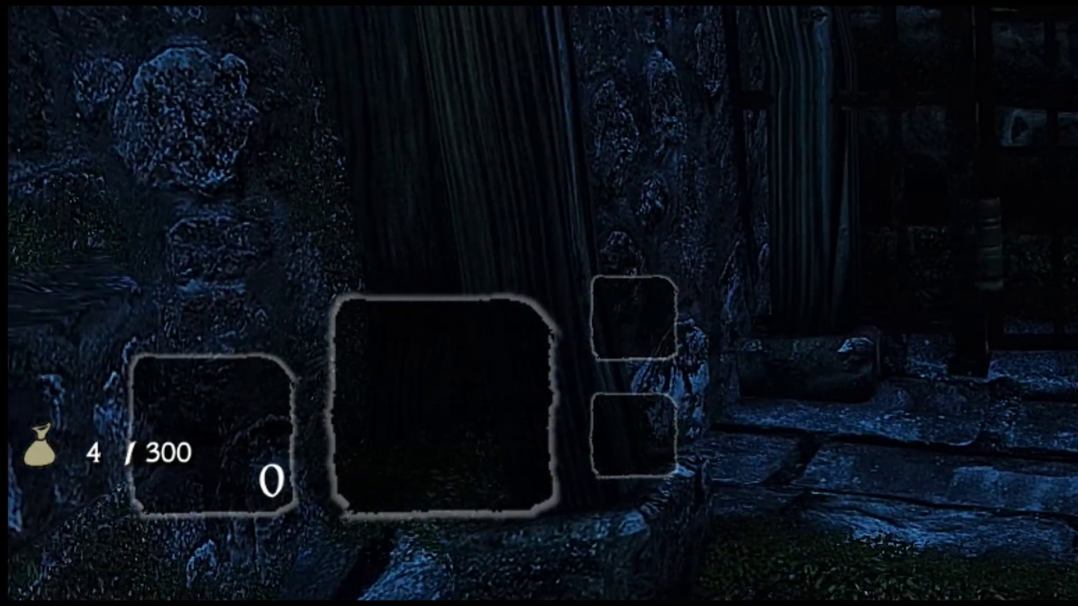
Step: Choose The Ring of Fire recording in MCM Recorder's mod configuration page and agree to continue with it
{"action": "key", "text": "j"}
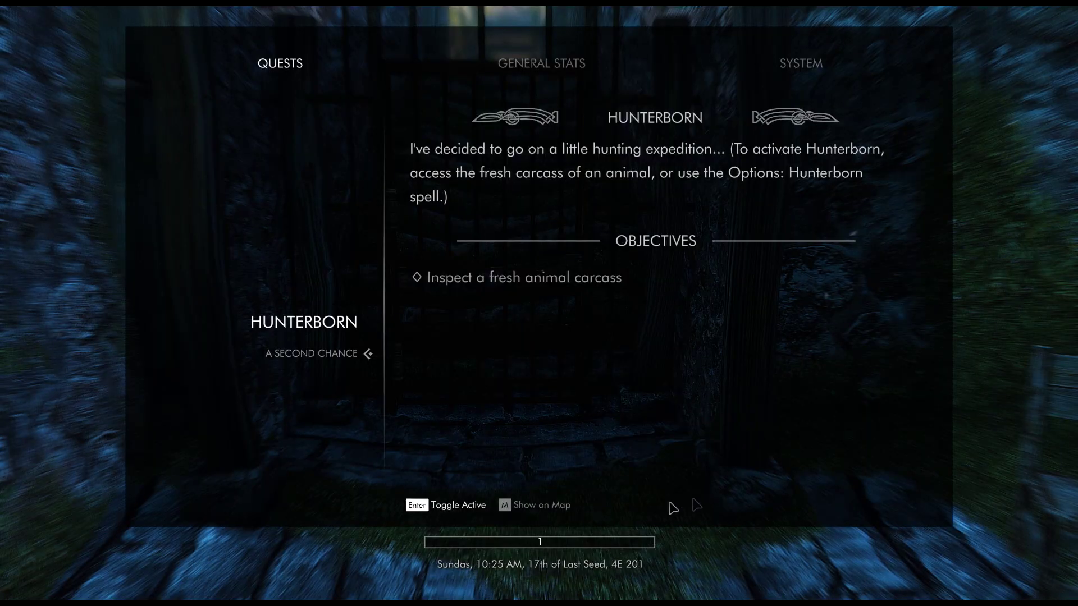
{"action": "left_click", "coordinate": [796, 70]}
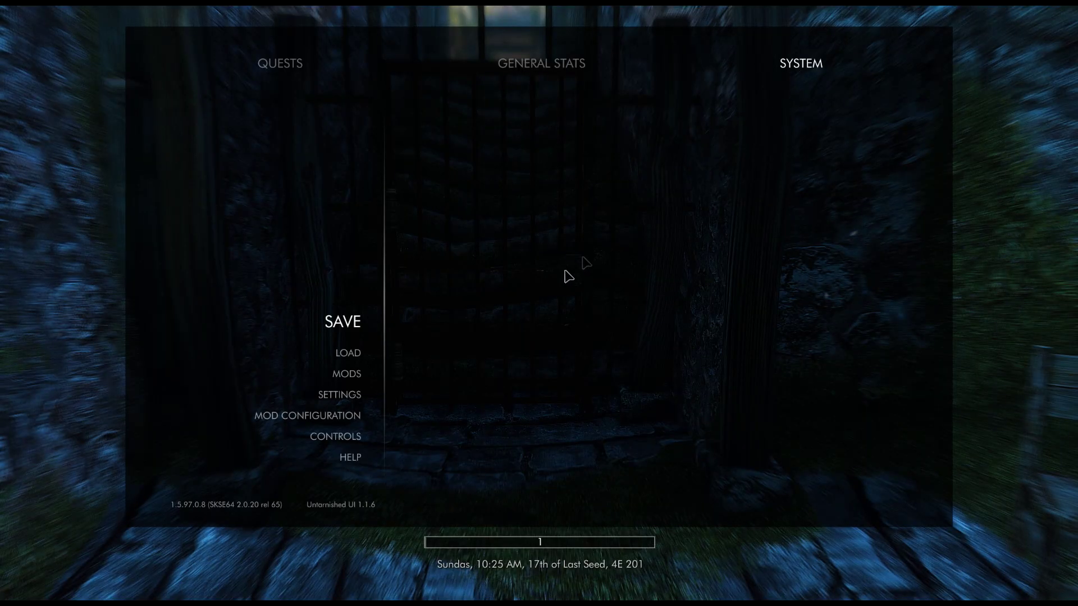
{"action": "left_click", "coordinate": [346, 418]}
{"action": "scroll", "coordinate": [137, 243], "scroll_direction": "down", "scroll_amount": 5}
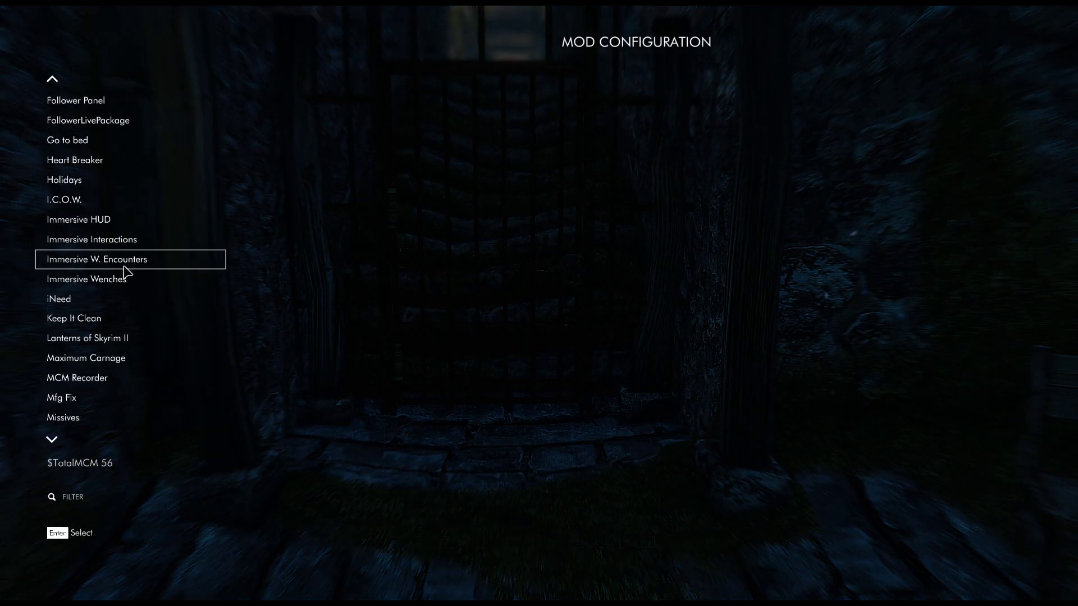
{"action": "left_click", "coordinate": [89, 379]}
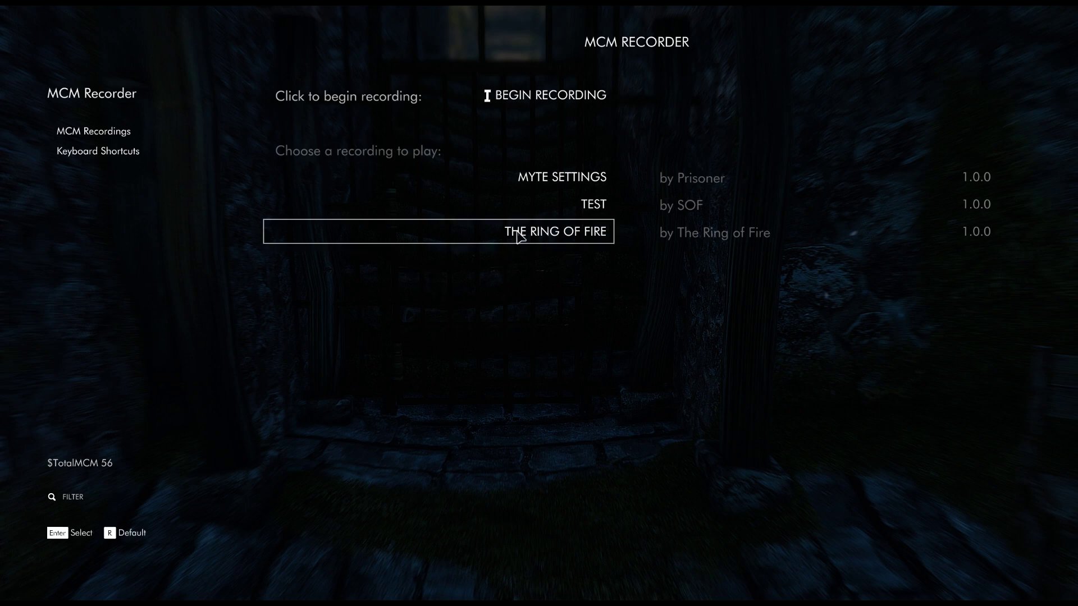
{"action": "left_click", "coordinate": [574, 235]}
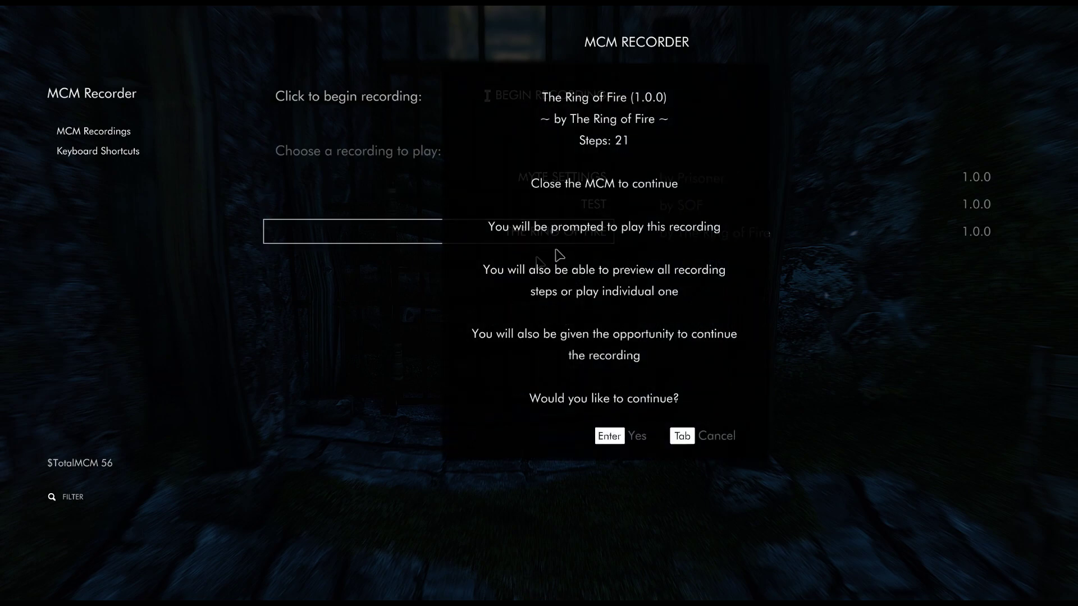
{"action": "left_click", "coordinate": [612, 441]}
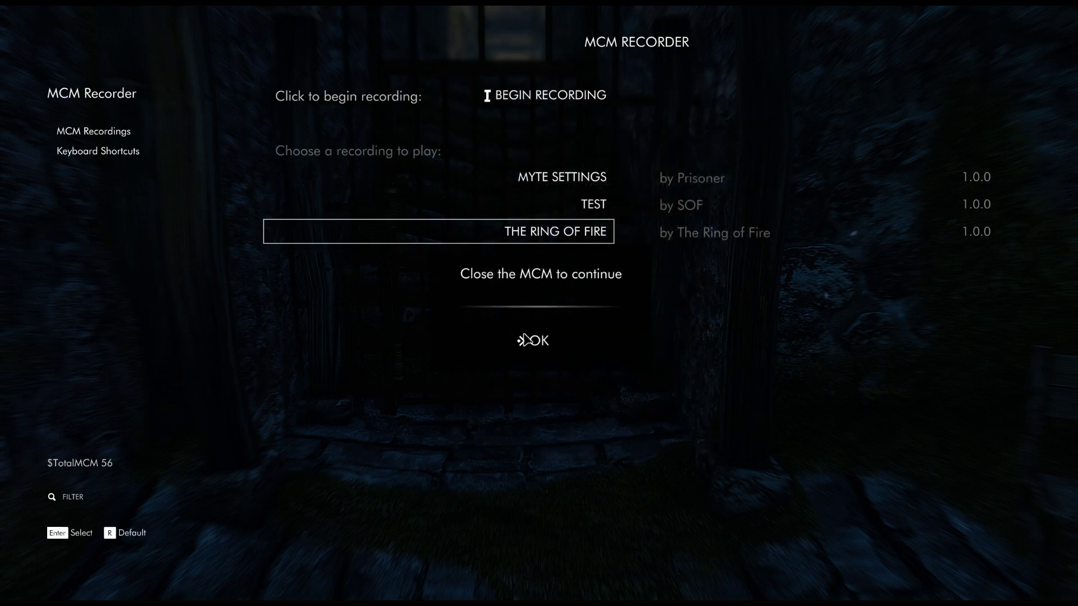
{"action": "left_click", "coordinate": [527, 338]}
Step: Leave the mod configuration and run The Ring of Fire recording through to its end
{"action": "key", "text": "Escape"}
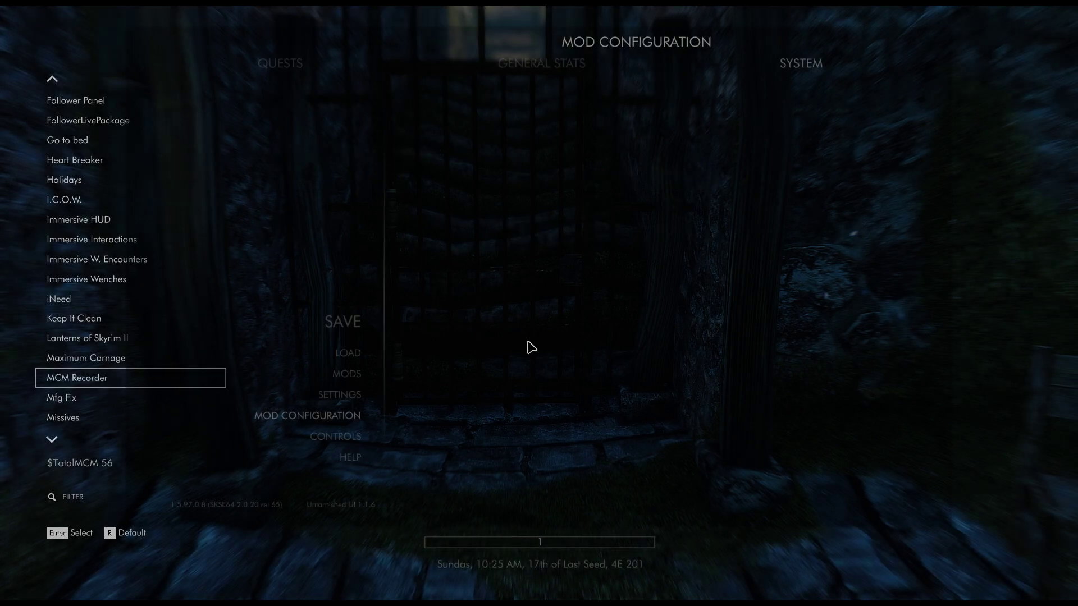
{"action": "key", "text": "Escape"}
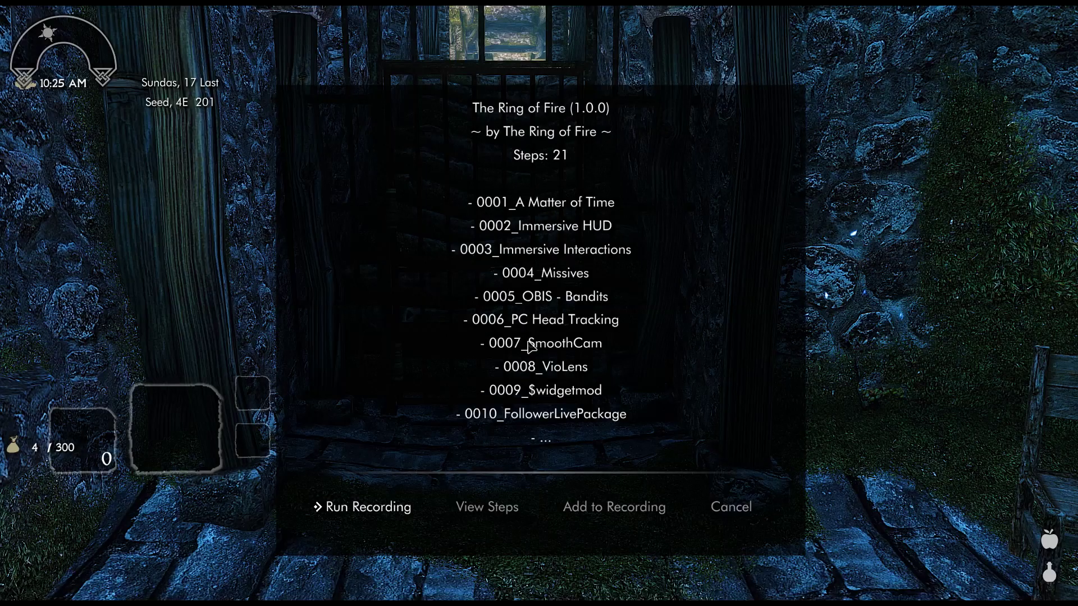
{"action": "left_click", "coordinate": [359, 508]}
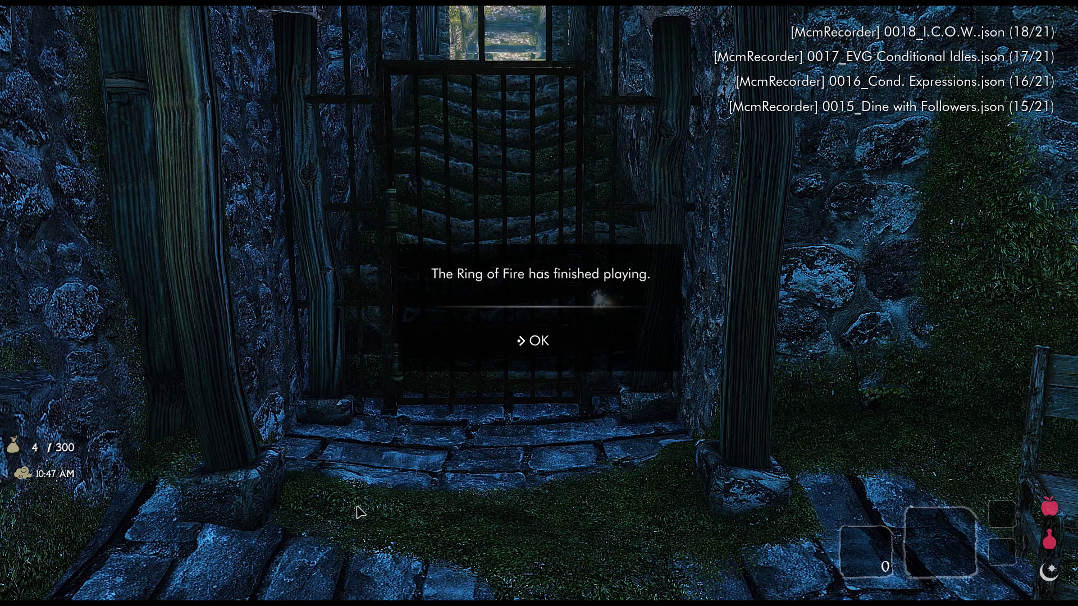
Step: Acknowledge the end of The Ring of Fire playback and return to the game
{"action": "key", "text": "Return"}
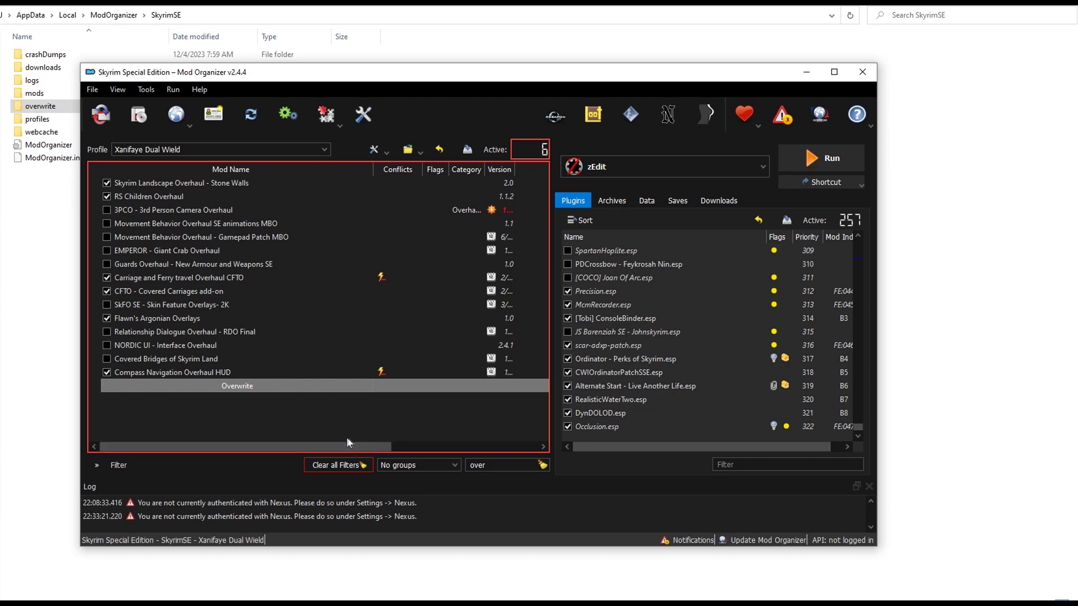
Step: From Mod Organizer, open the Overwrite folder in File Explorer and go into its McmRecorder subfolder
{"action": "right_click", "coordinate": [237, 388]}
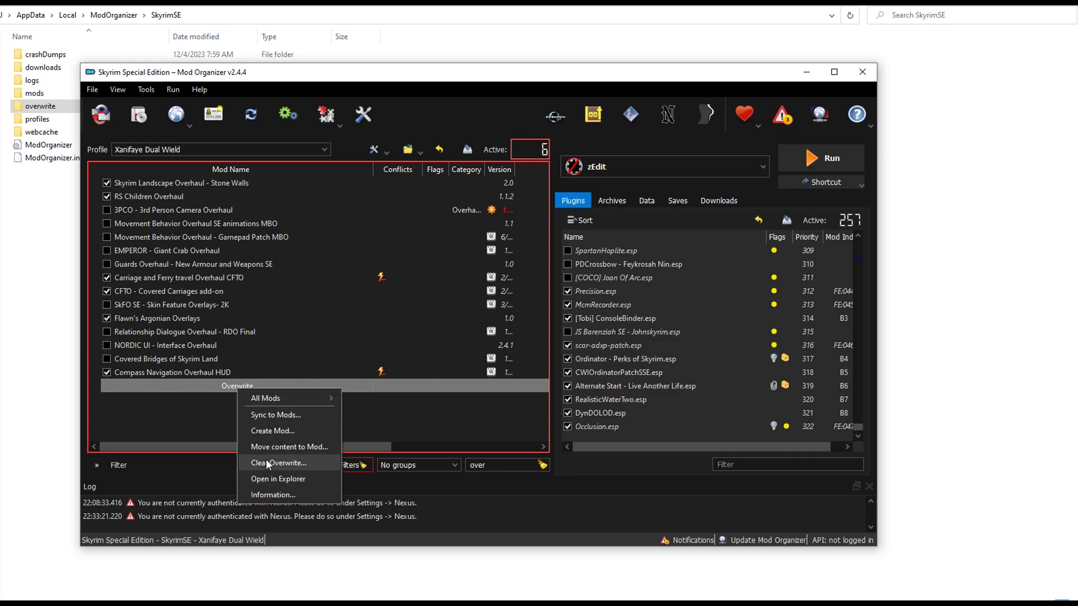
{"action": "left_click", "coordinate": [266, 473]}
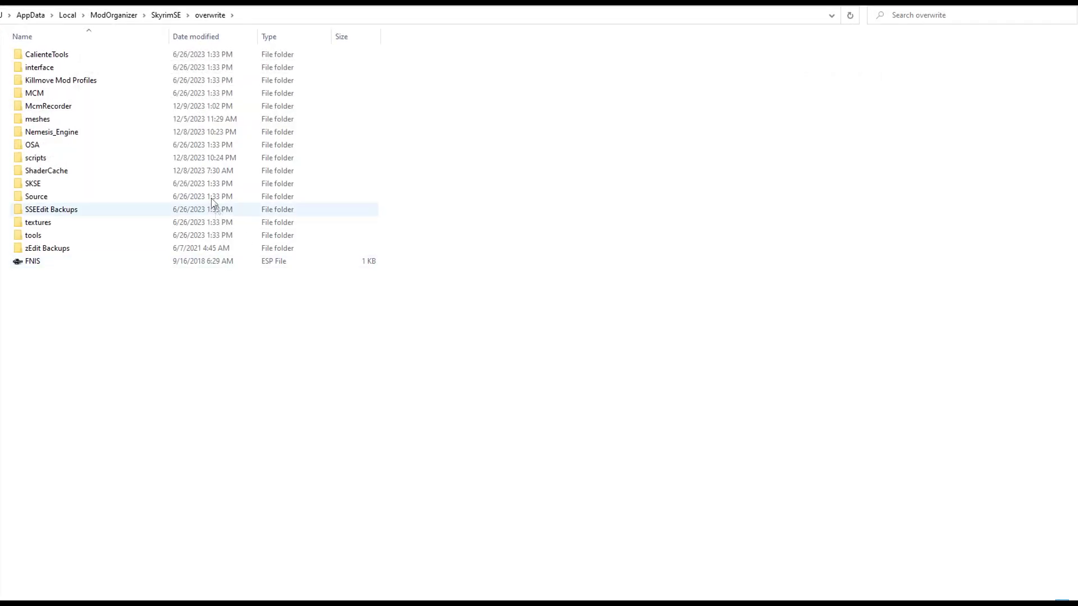
{"action": "double_click", "coordinate": [54, 106]}
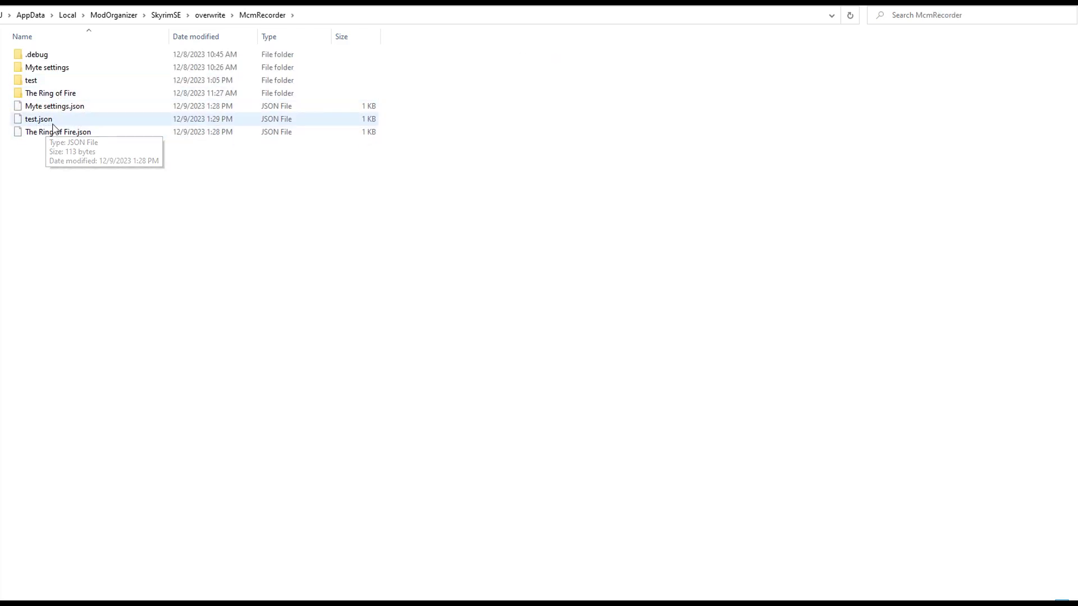
Step: Delete the test recording's test.json file and its test folder from the McmRecorder folder
{"action": "right_click", "coordinate": [39, 122]}
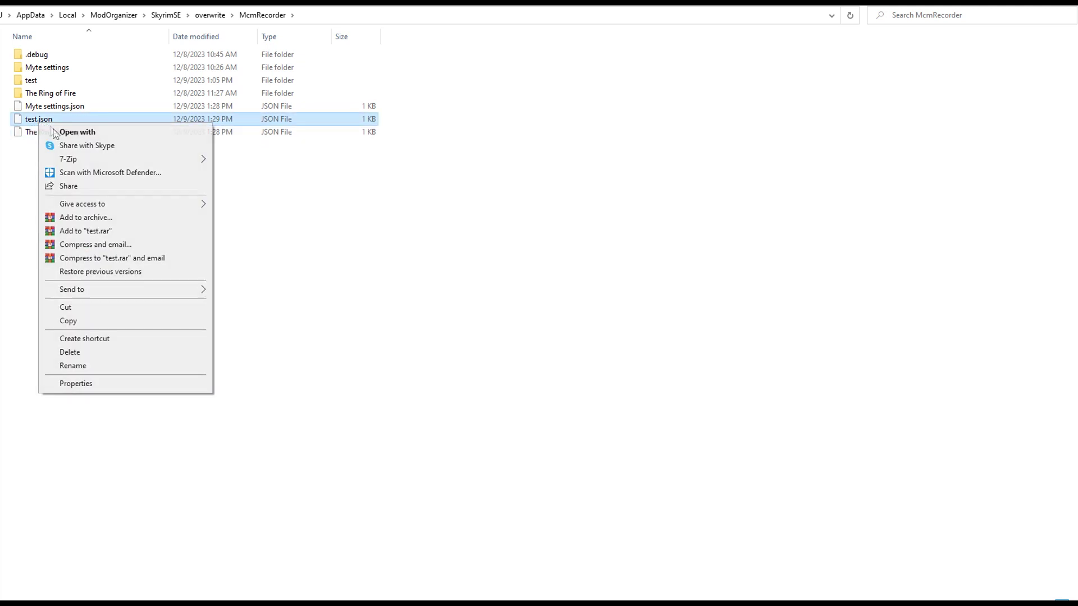
{"action": "left_click", "coordinate": [63, 354]}
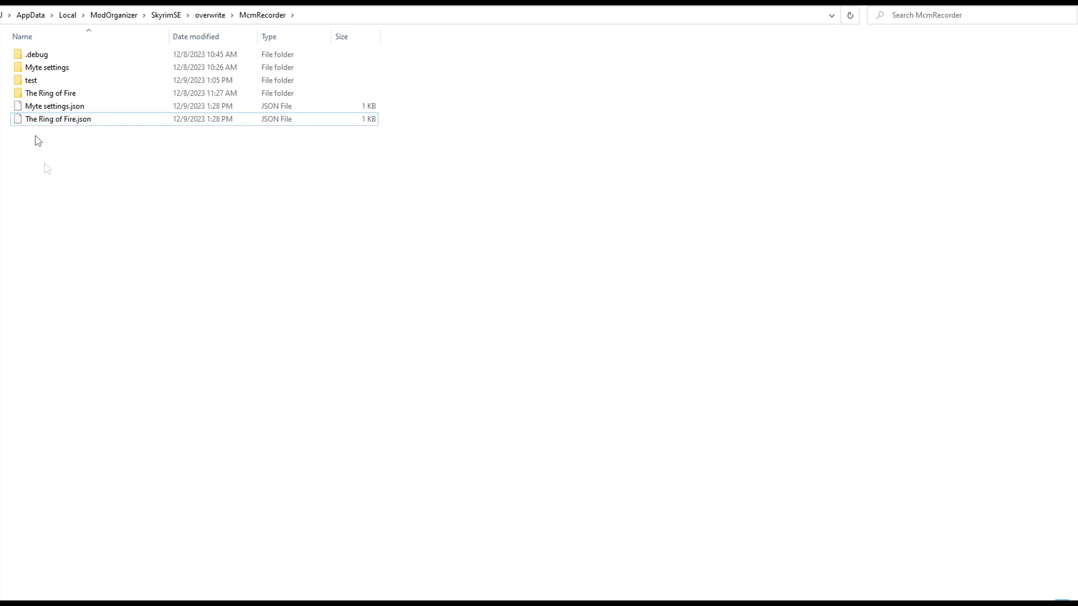
{"action": "right_click", "coordinate": [30, 84]}
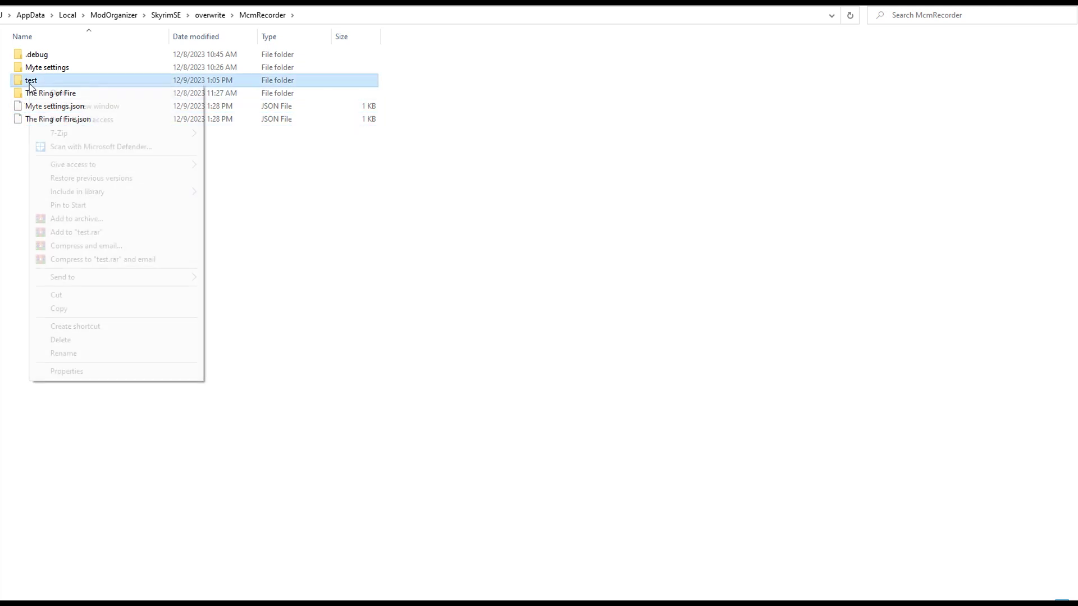
{"action": "left_click", "coordinate": [60, 340]}
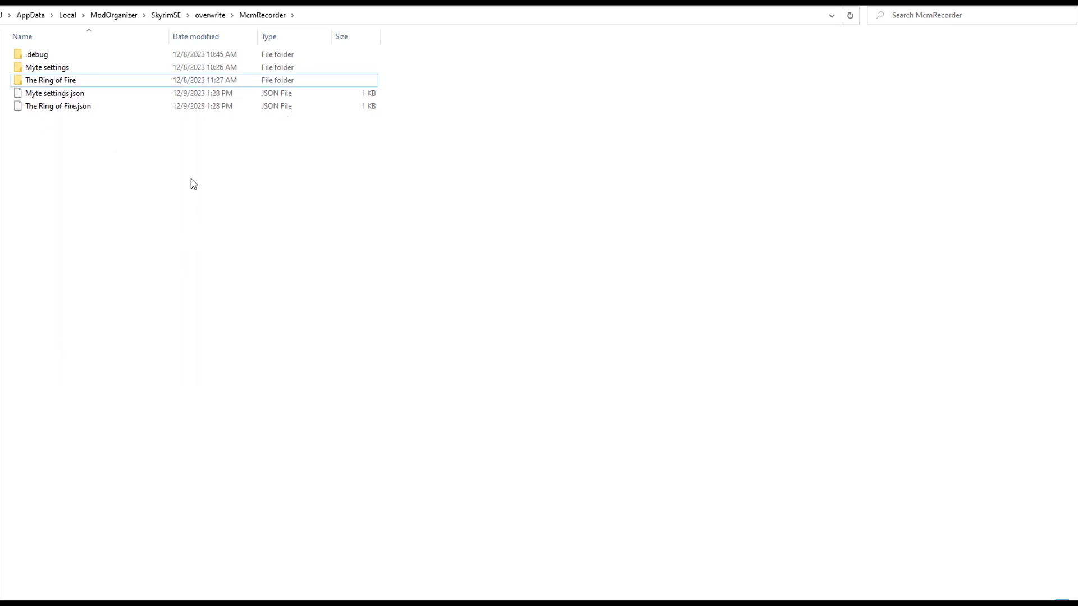